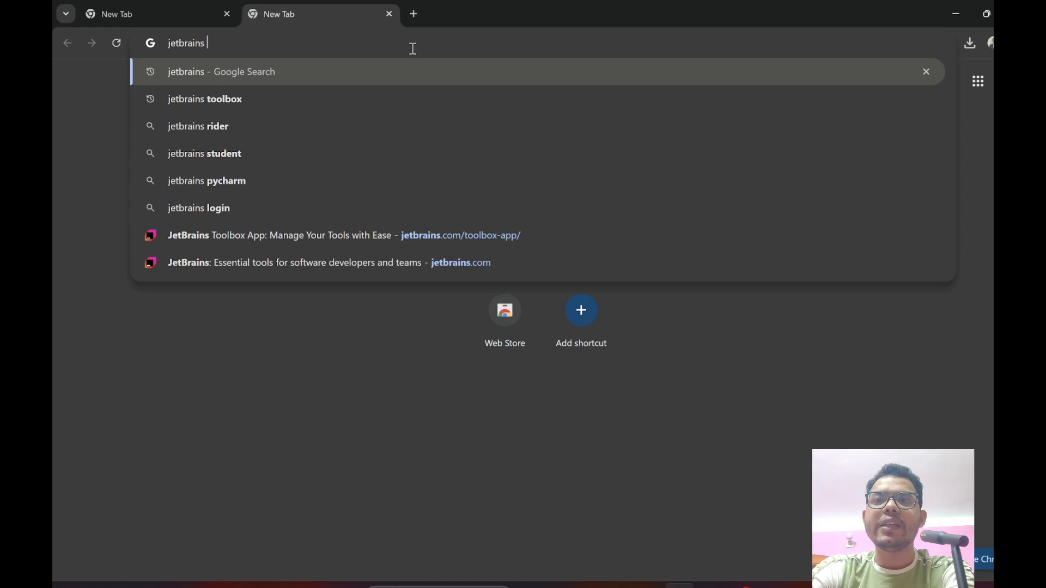
Step: Search the web for "jetbrains toolbox" and download the Windows .exe installer from the JetBrains Toolbox App page
text(toolbox)
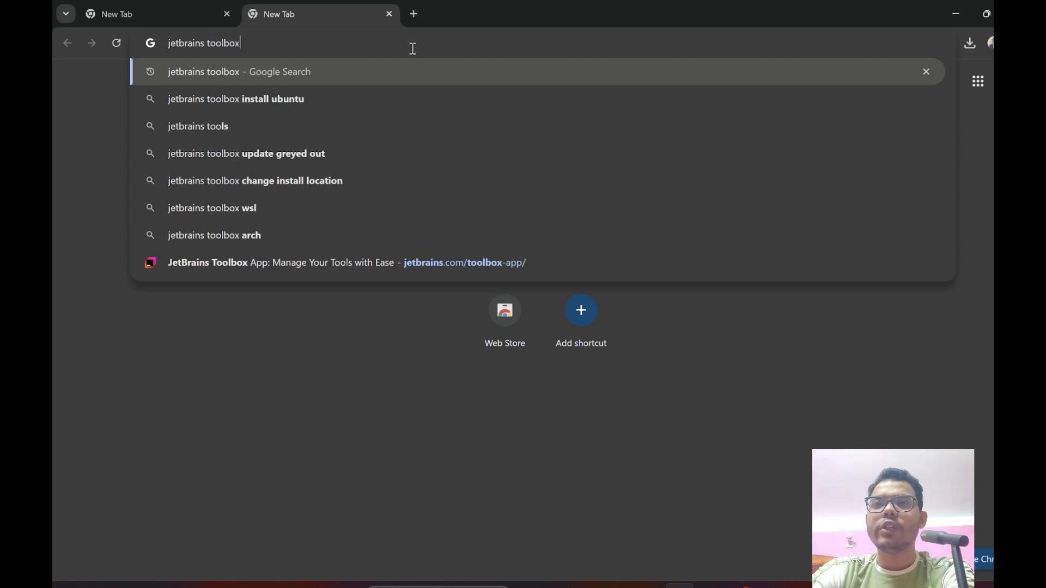
key(Return)
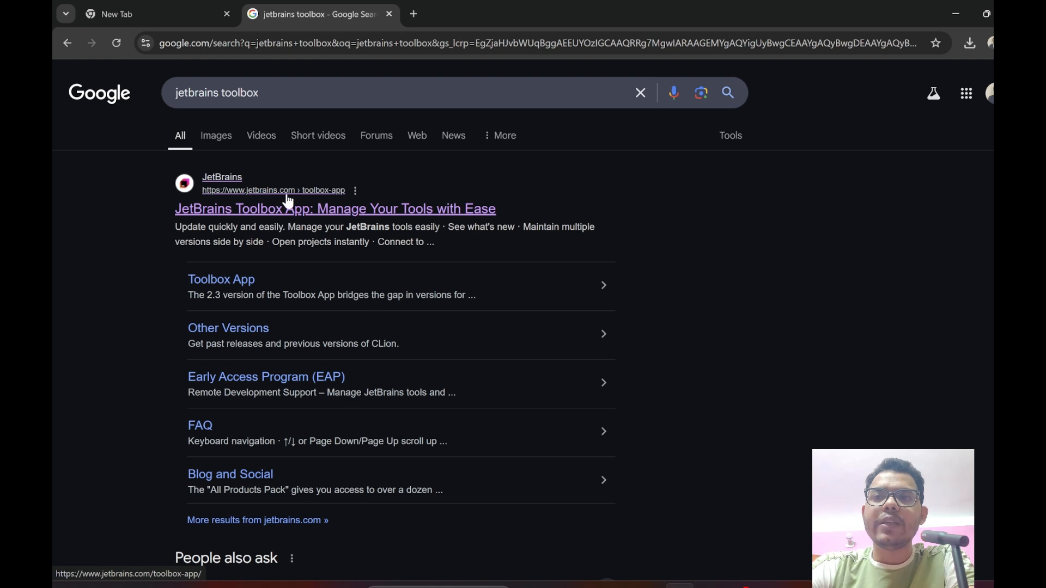
right_click(329, 216)
click(352, 232)
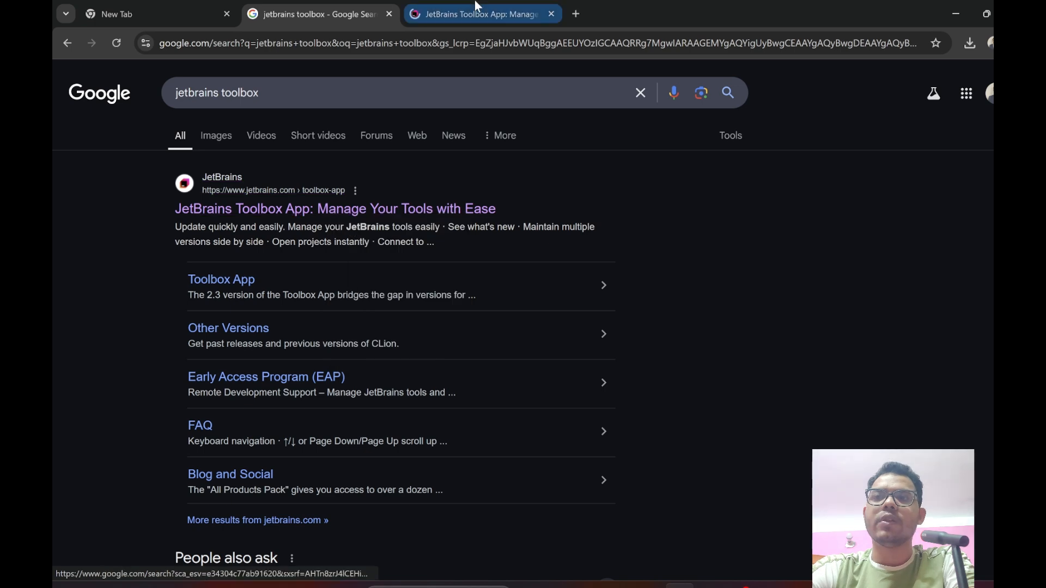
click(486, 12)
scroll(567, 321, down, 3)
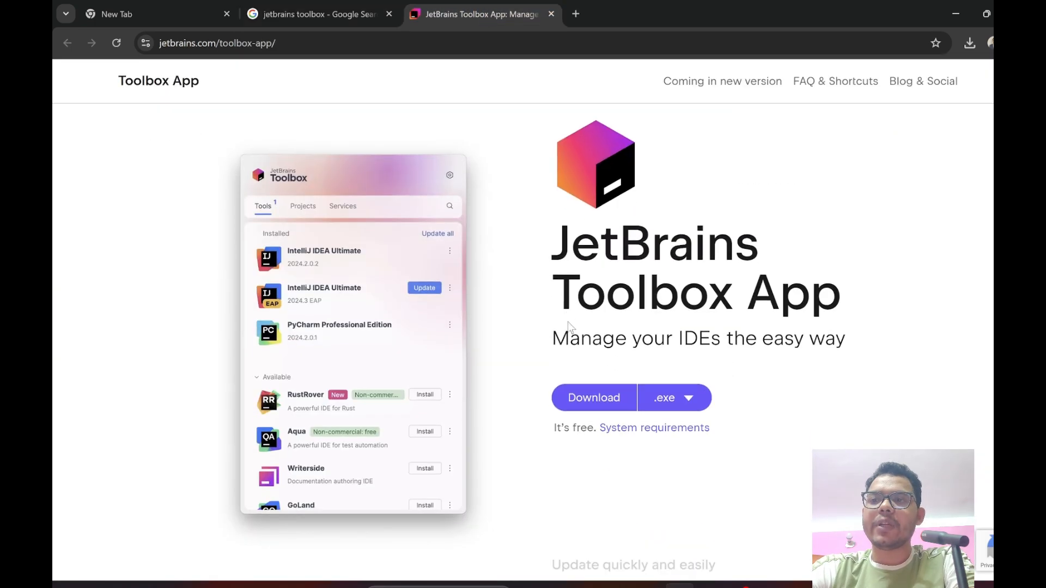
click(586, 318)
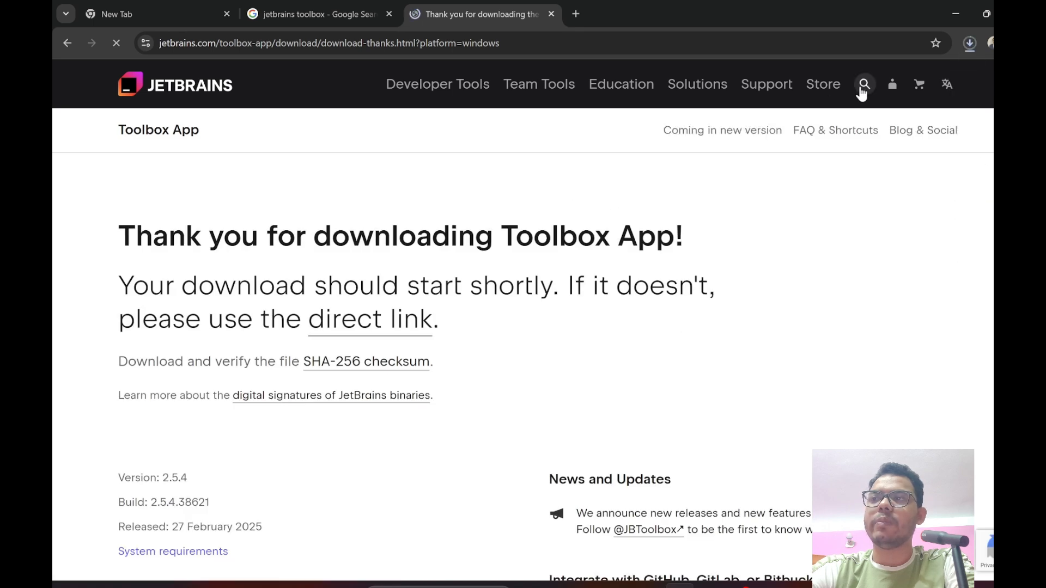
Step: Locate the downloaded jetbrains-toolbox-2.5.4.38621 file in the Downloads folder and run it to install the Toolbox App
click(970, 42)
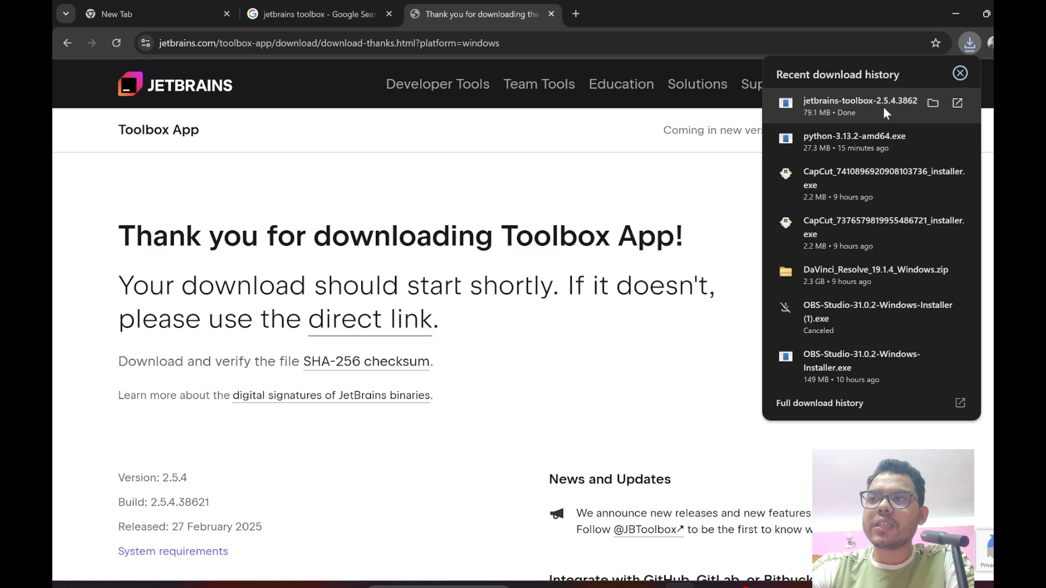
click(928, 107)
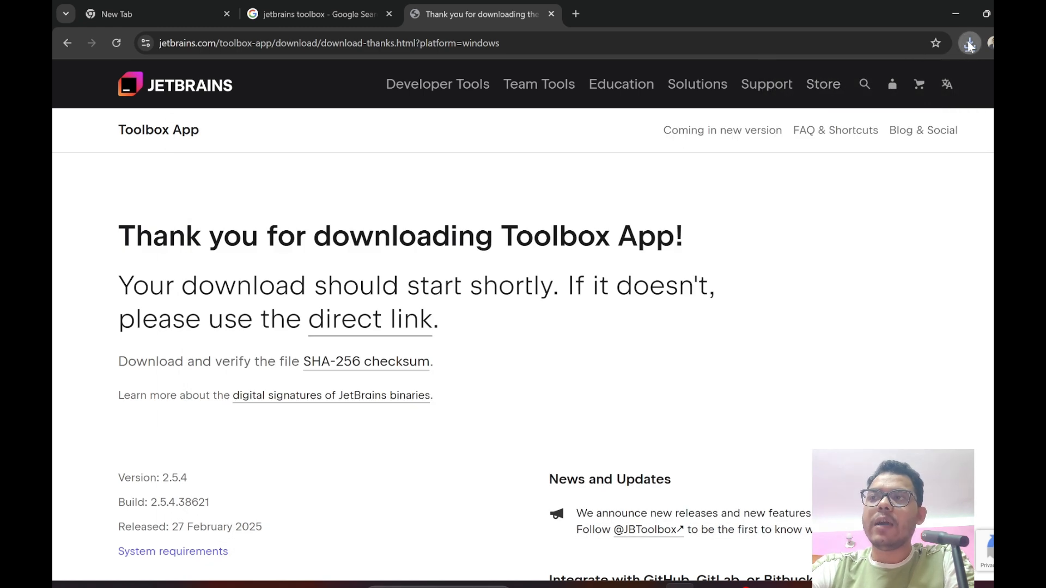
click(969, 43)
click(933, 100)
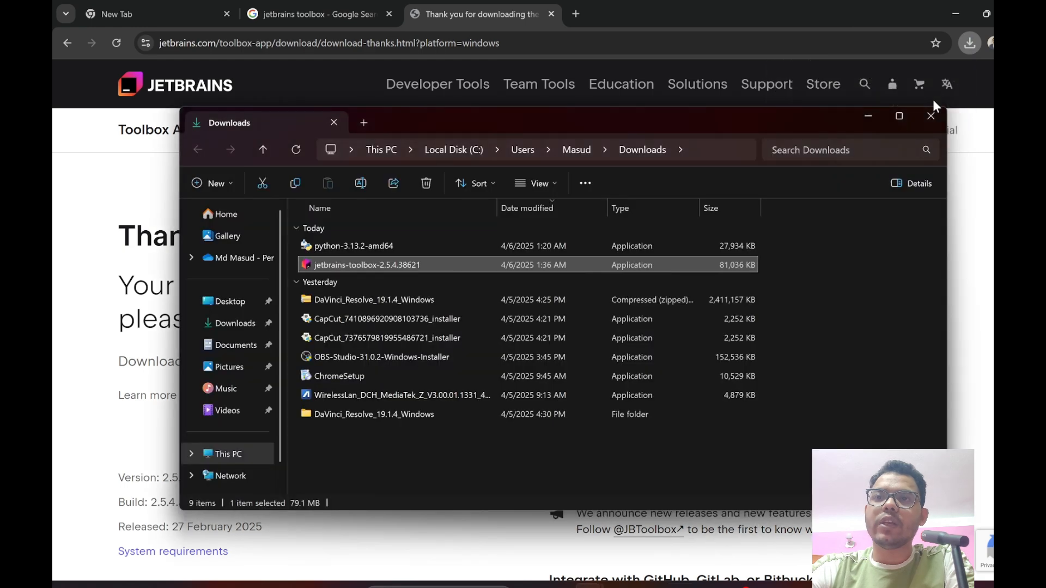
double_click(393, 263)
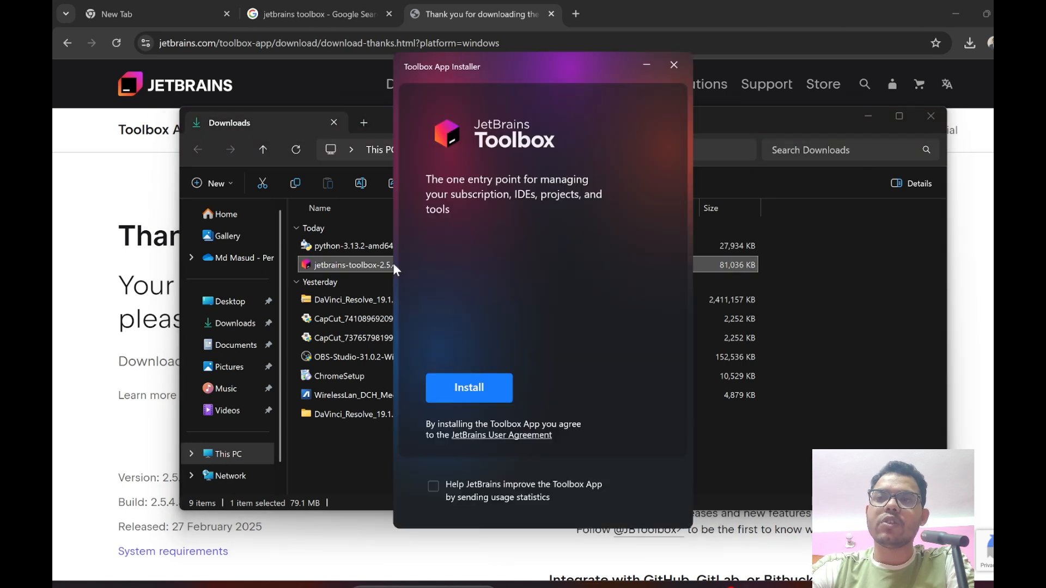
click(472, 388)
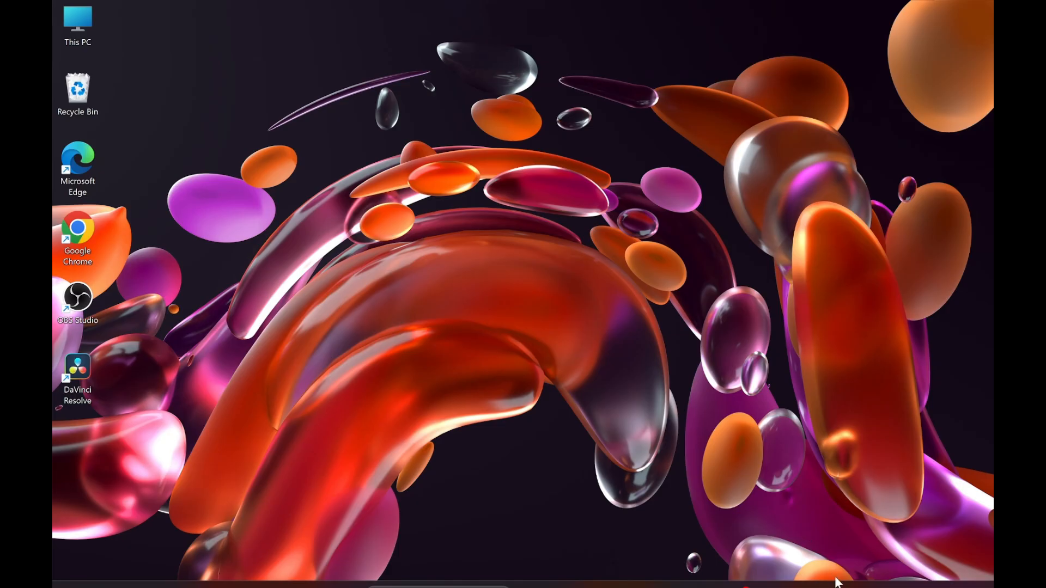
Step: Open JetBrains Toolbox from the system tray and start it from its welcome screen with the user agreement accepted
click(851, 586)
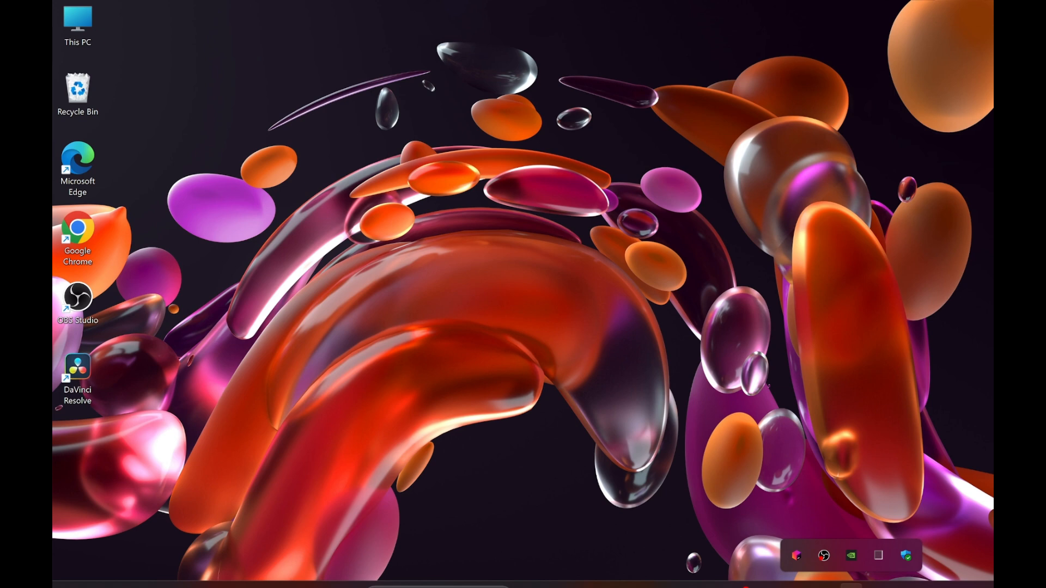
click(796, 556)
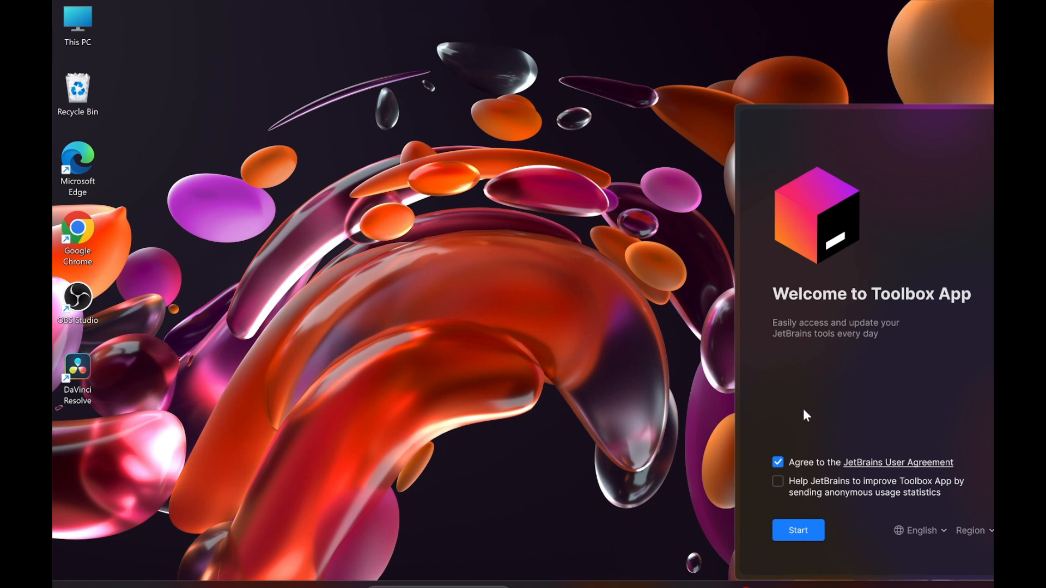
click(797, 531)
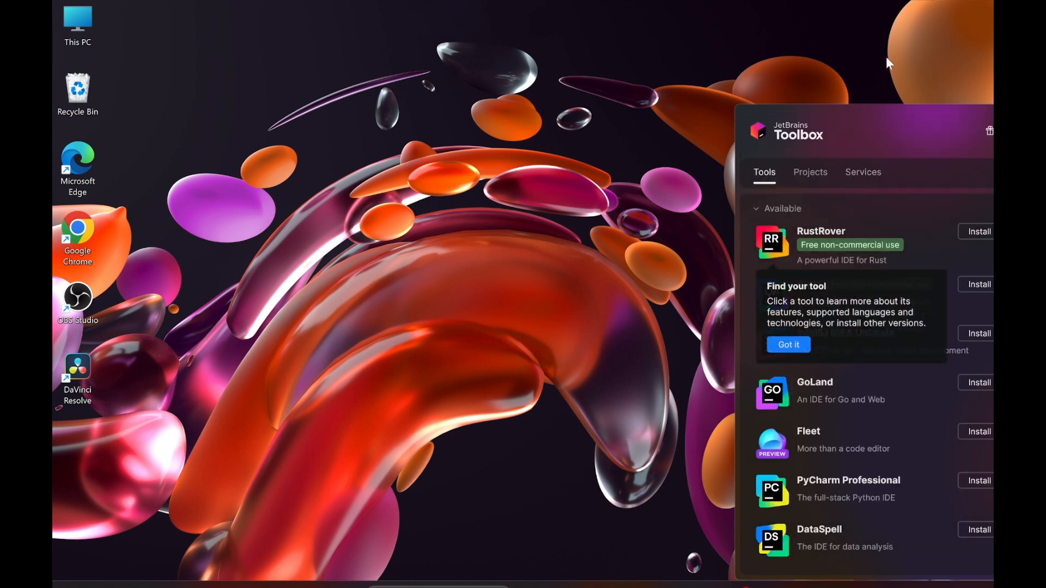
Step: Hide the Toolbox window and reopen it from the system tray
click(873, 44)
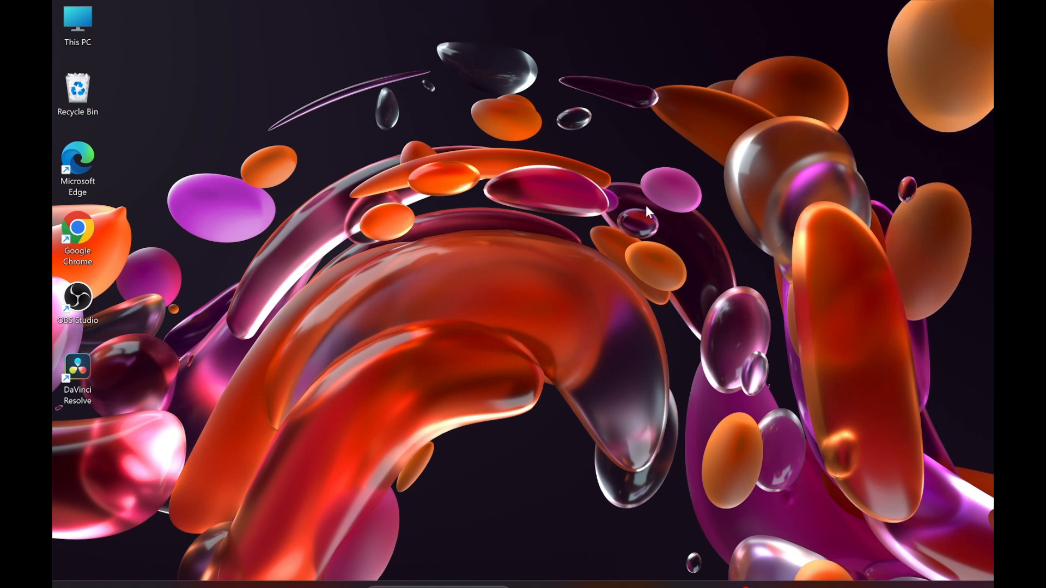
click(852, 586)
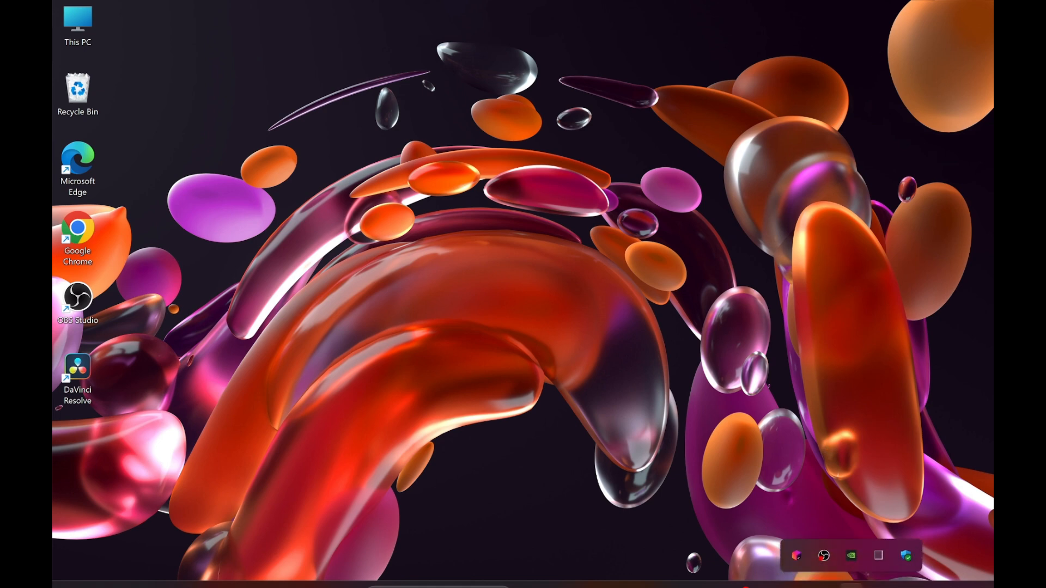
click(796, 557)
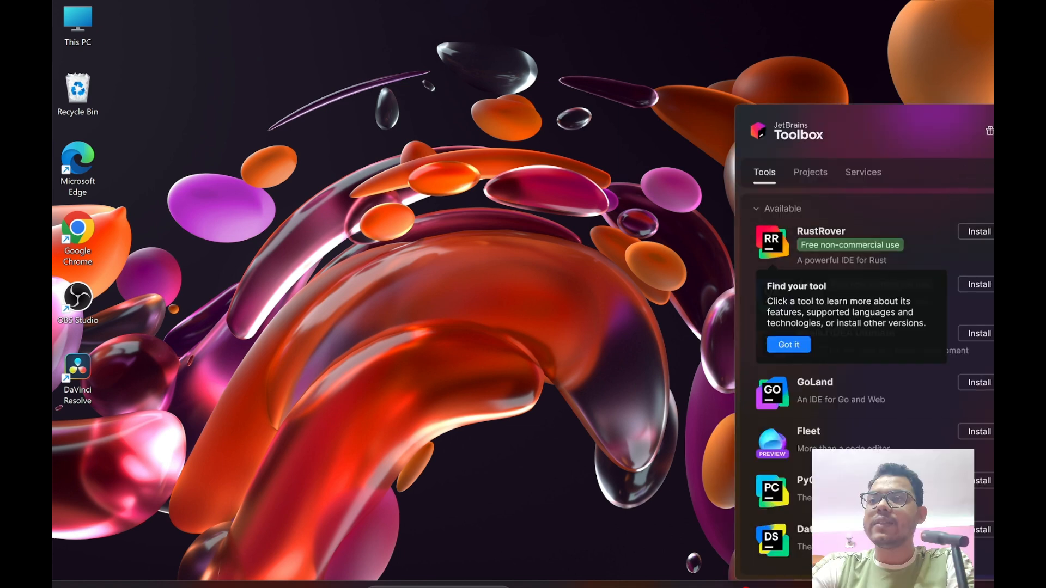
Step: Search the Toolbox tools for "py" and install PyCharm Community
click(992, 172)
text(py)
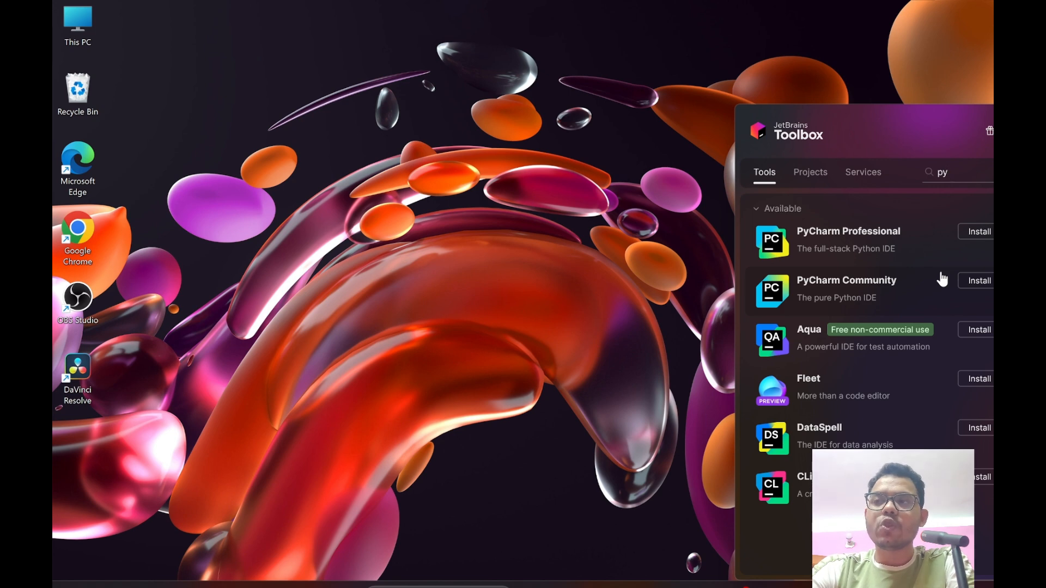
click(979, 281)
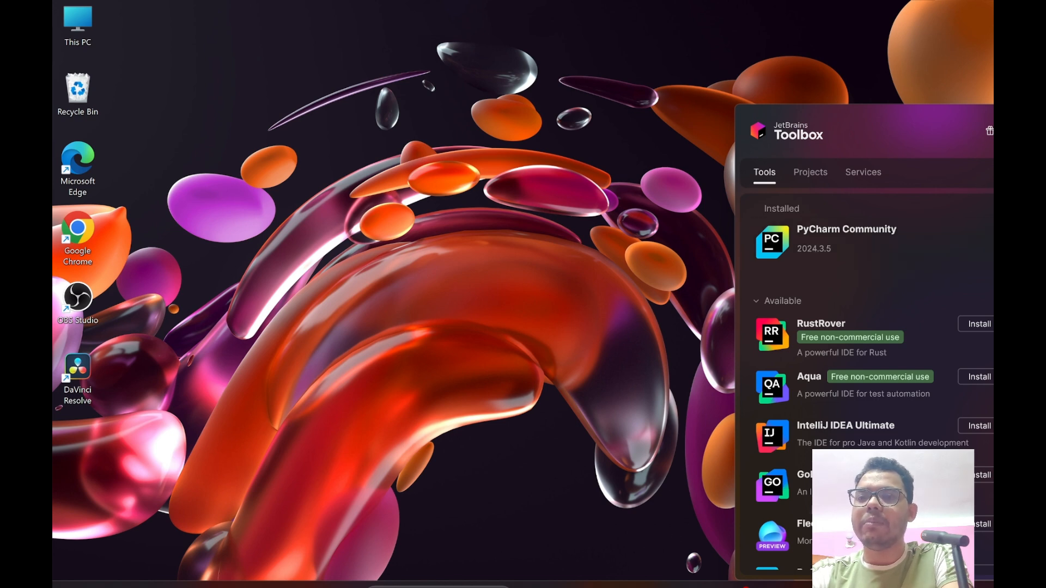
Step: Find PyCharm Community with the Windows search term "pyc" and launch it
key(super)
text(p)
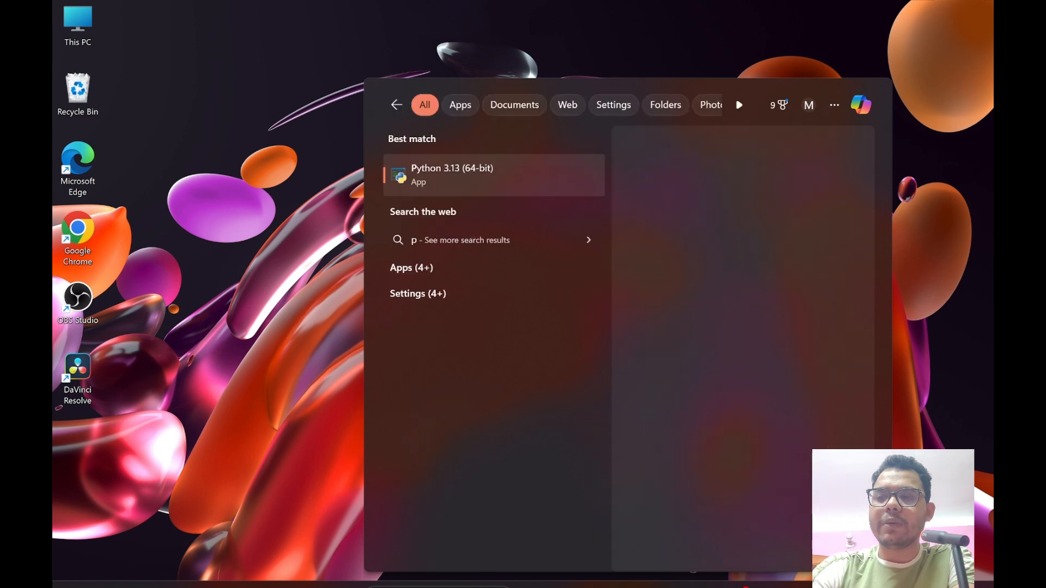
text(y)
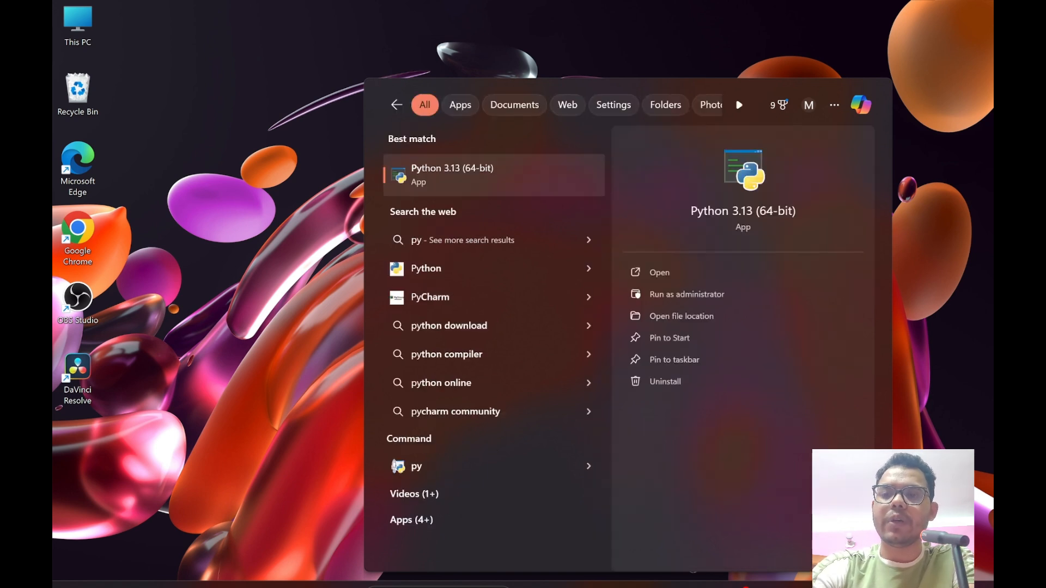
text(cgh)
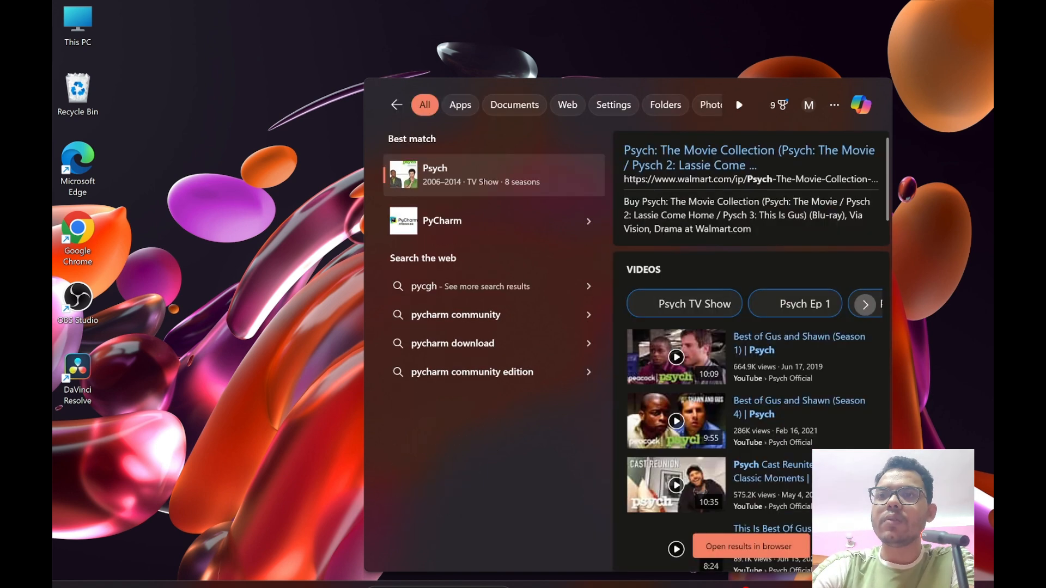
key(BackSpace)
key(BackSpace)
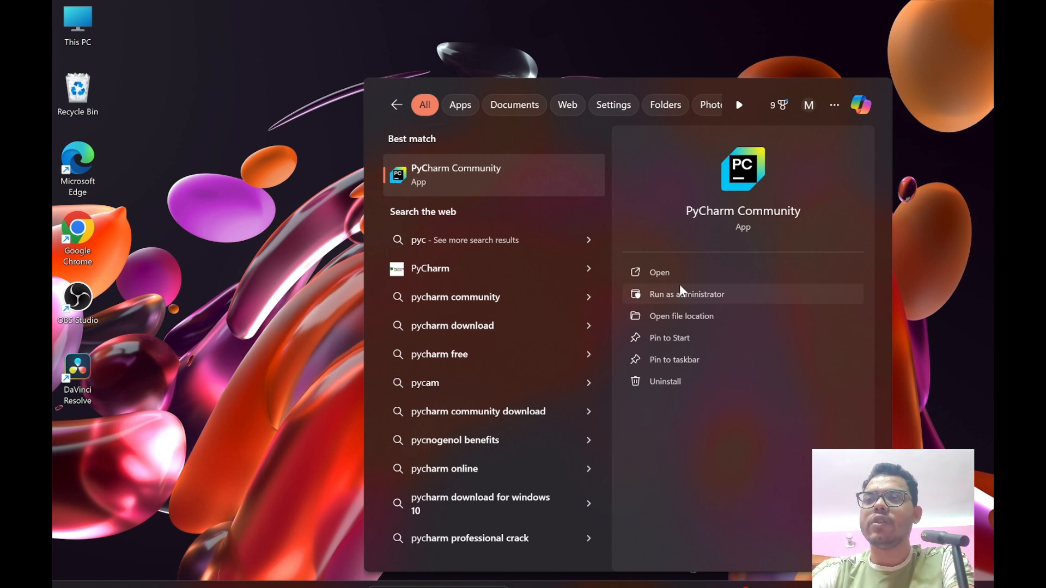
click(662, 272)
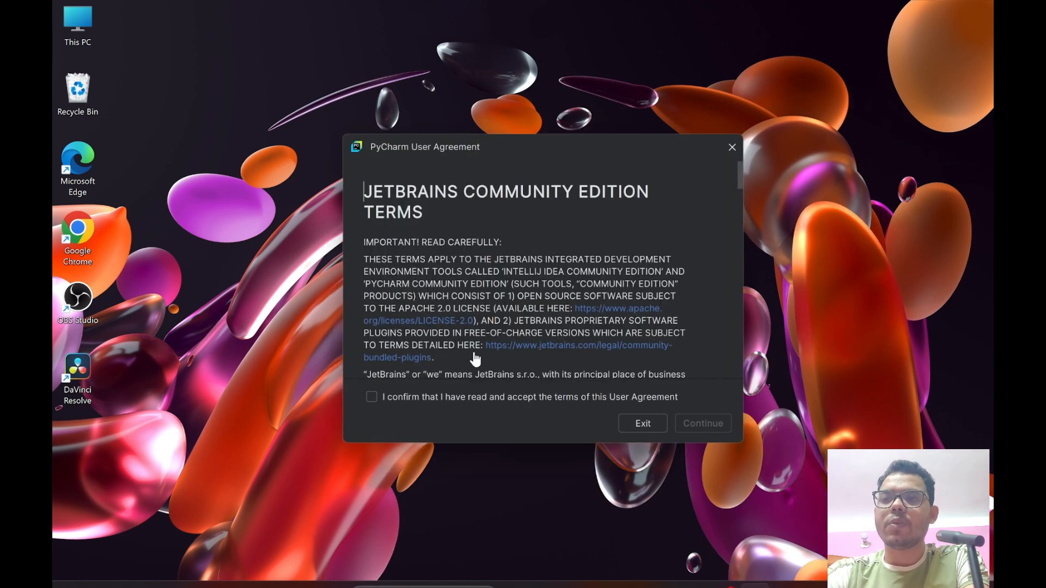
Step: Accept the PyCharm User Agreement and decline to send anonymous usage statistics
click(371, 397)
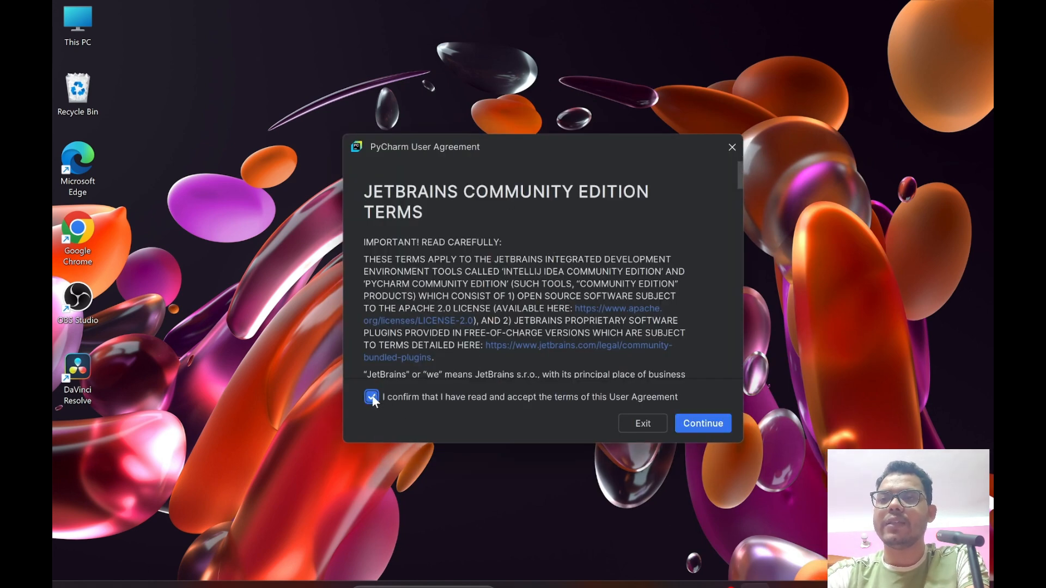
click(710, 426)
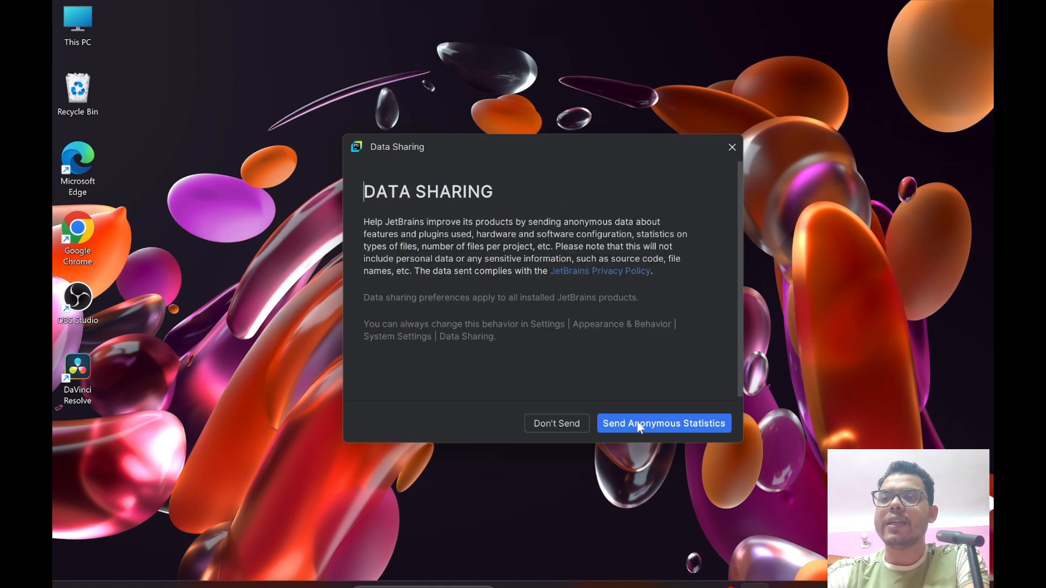
click(560, 422)
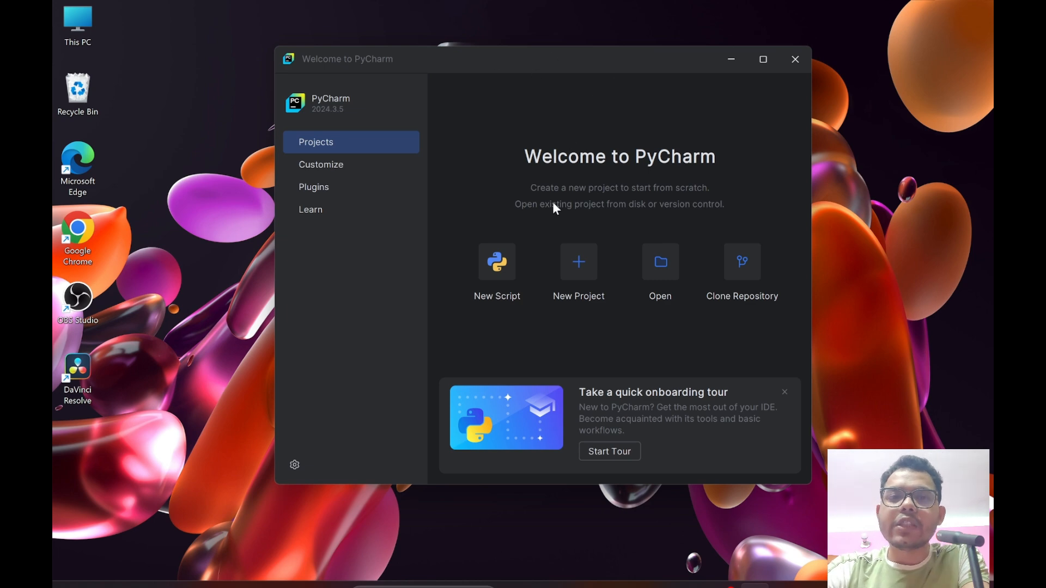
Step: Start a new Pure Python project and choose D:\LearningProject as its base directory
click(583, 259)
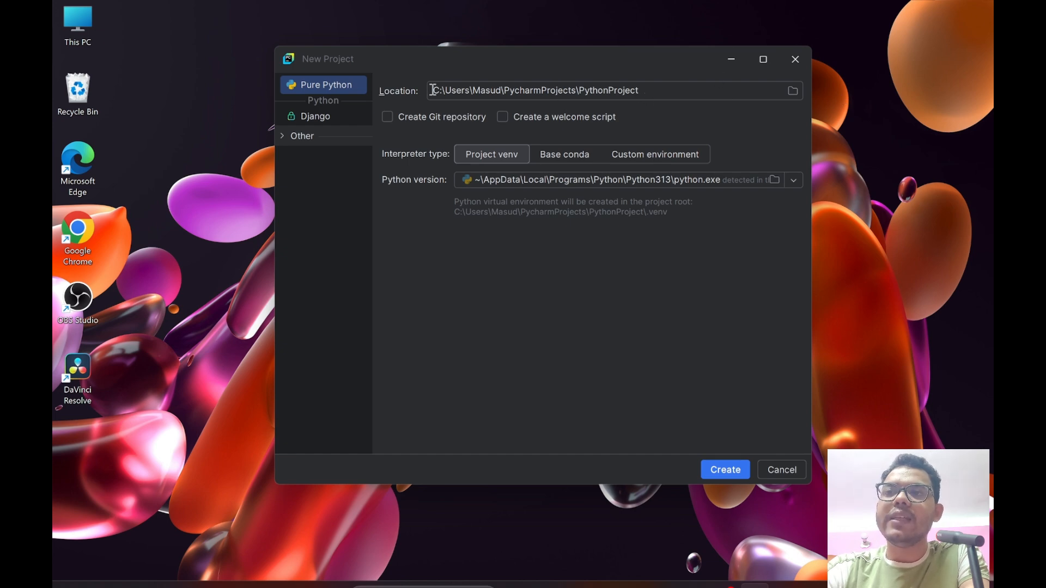
click(793, 91)
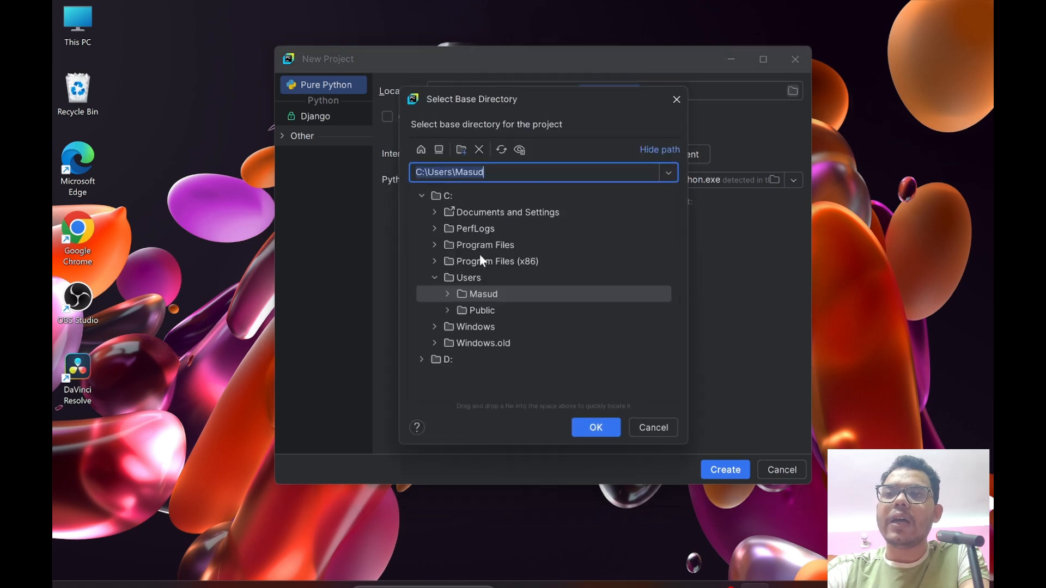
click(422, 359)
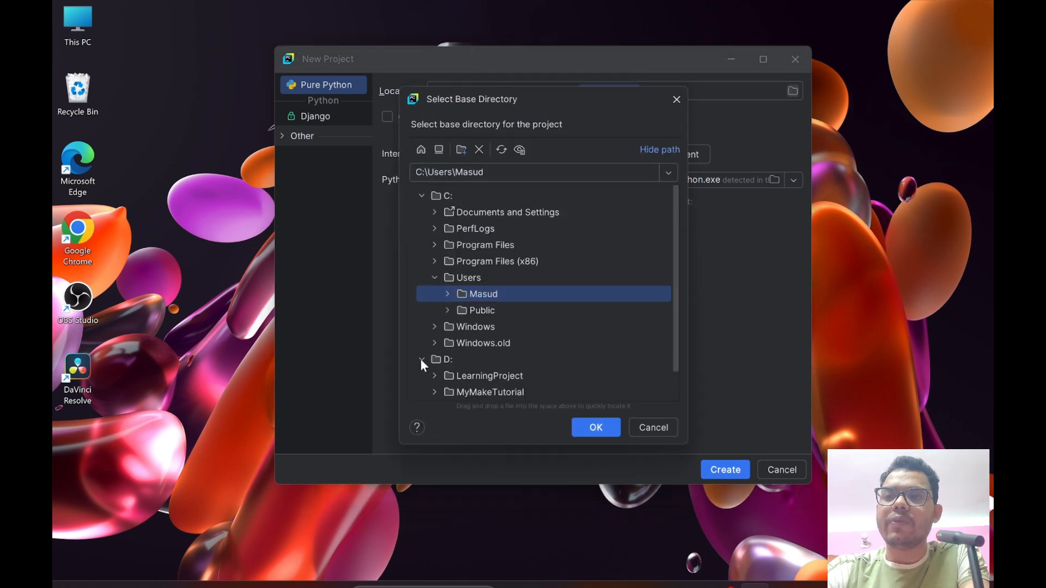
scroll(517, 361, down, 1)
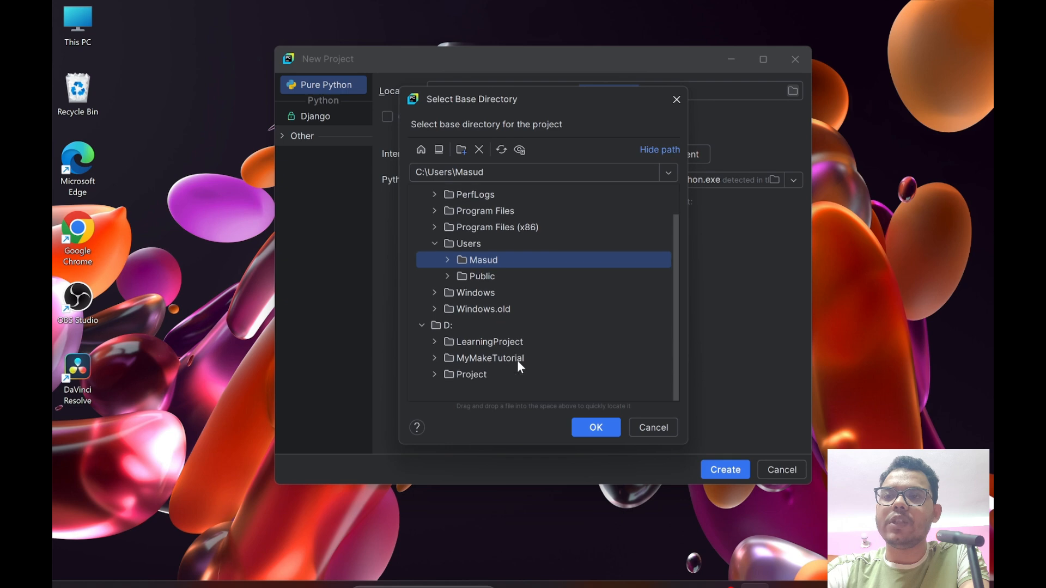
click(466, 342)
click(596, 428)
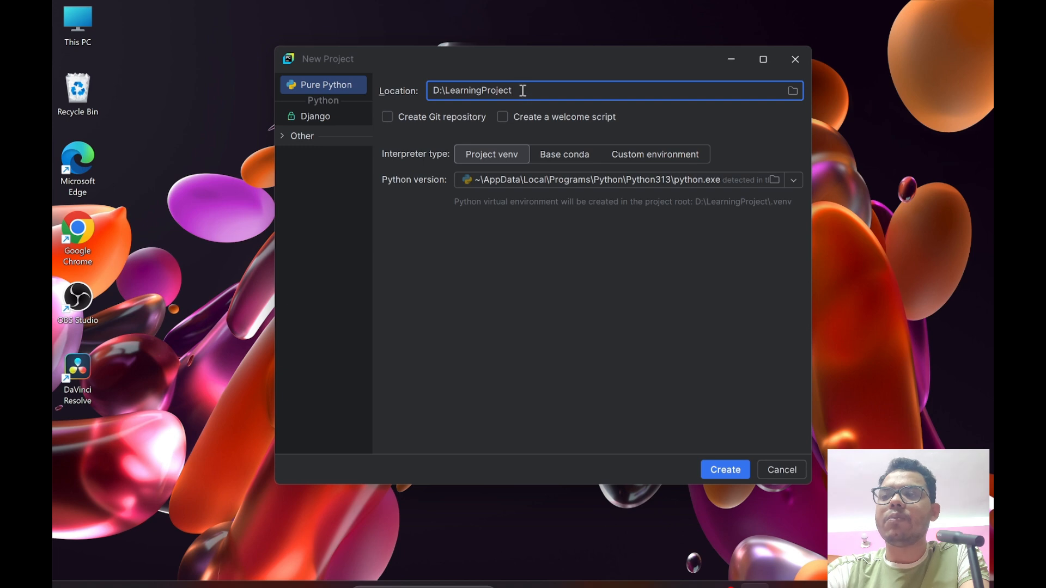
Step: Extend the new project's location to D:\LearningProject\PythonTurorial
text(\)
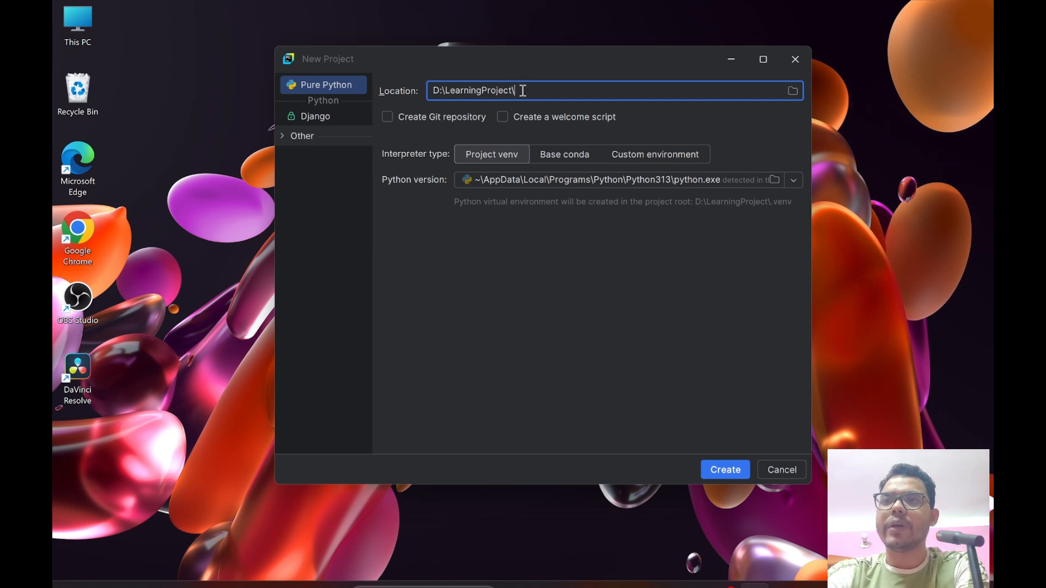
text(Python)
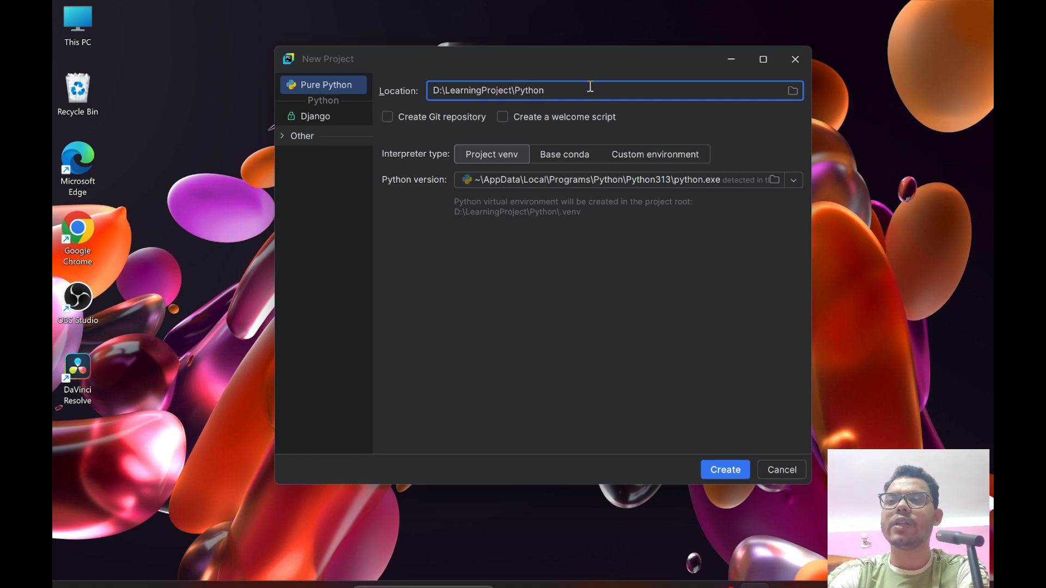
key(BackSpace)
key(BackSpace)
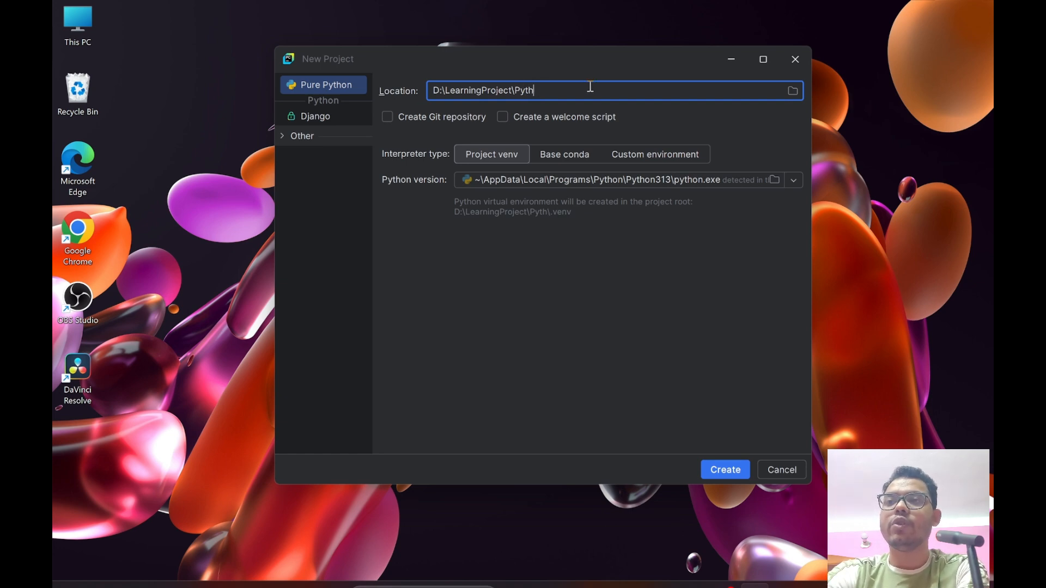
text(onTurorial)
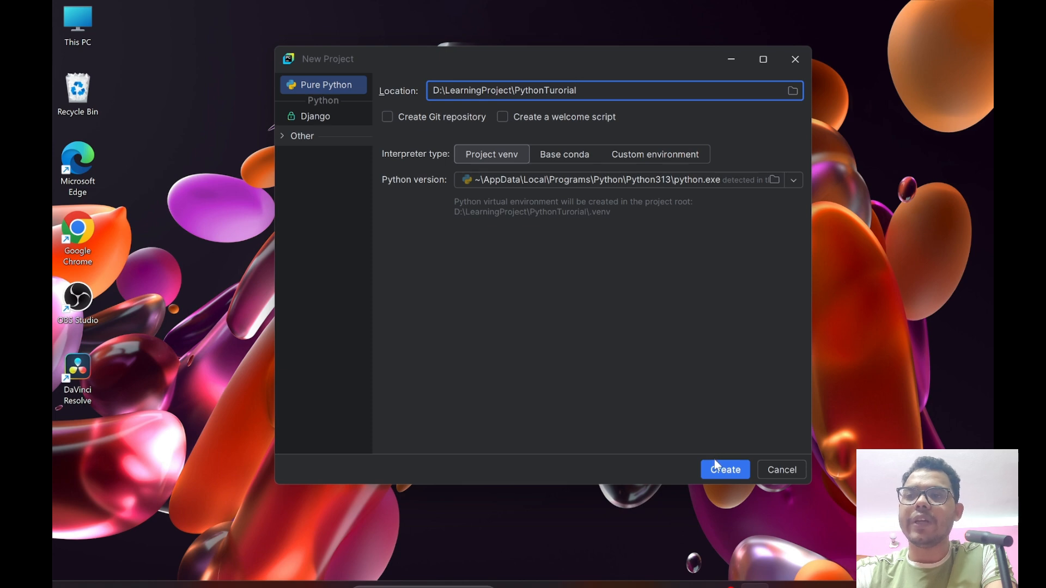
Step: Create the PythonTurorial project with its project virtual environment and expand its root folder in the project tree
click(725, 470)
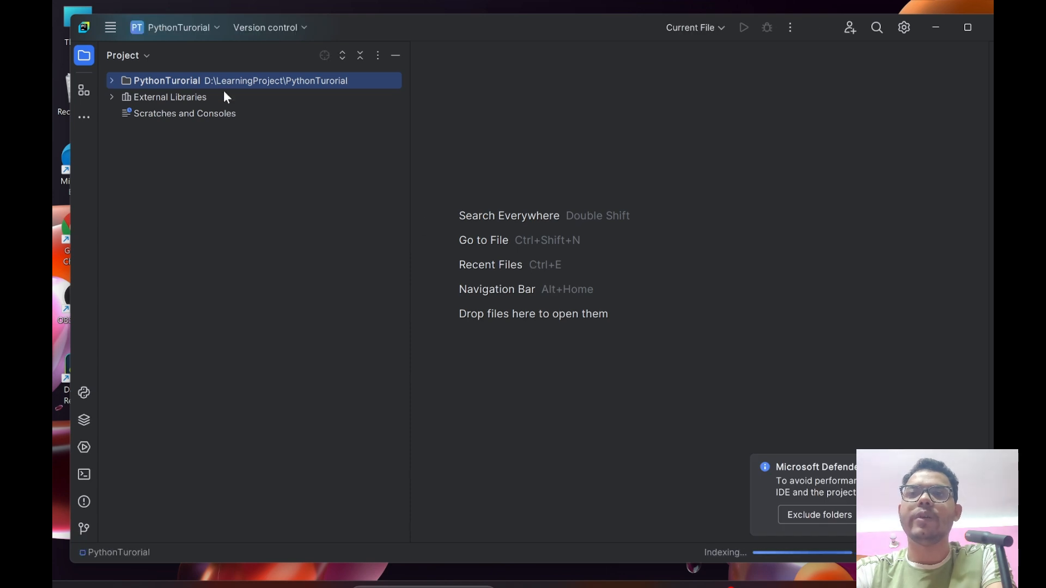
click(112, 81)
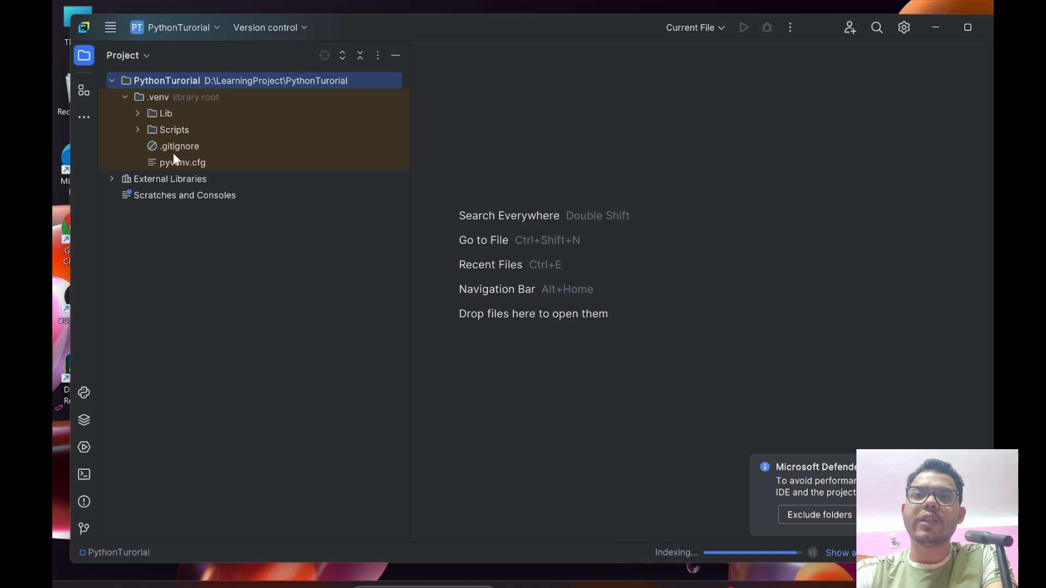
Step: Add a new Python package named code to the PythonTurorial root folder
right_click(164, 81)
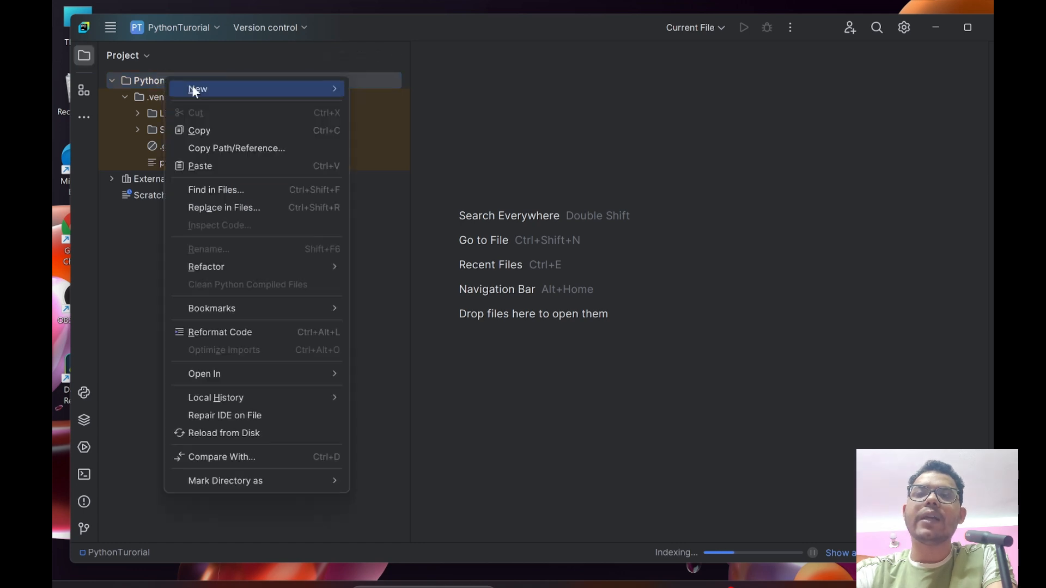
mouse_move(193, 86)
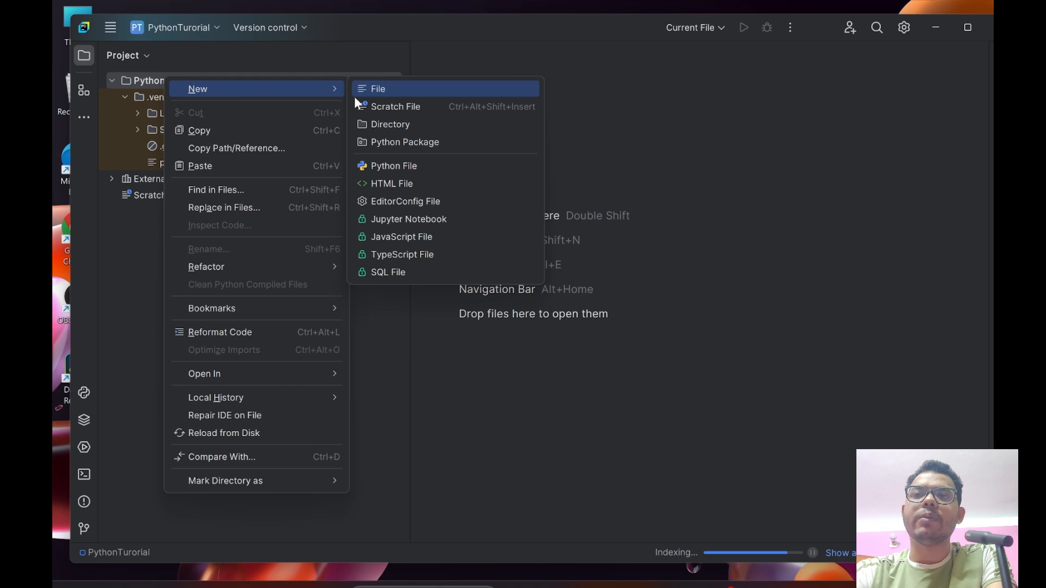
click(390, 140)
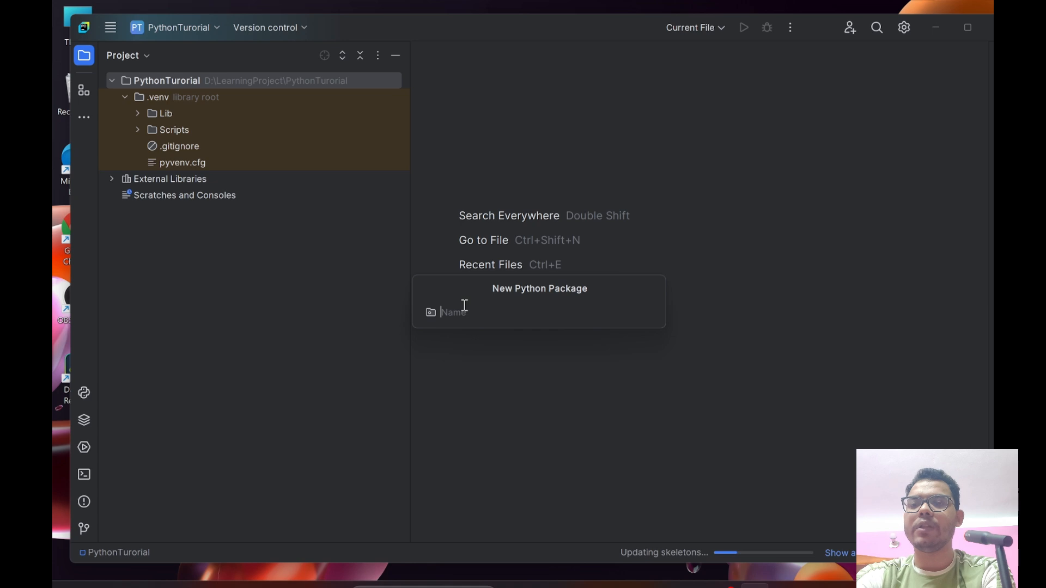
text(code)
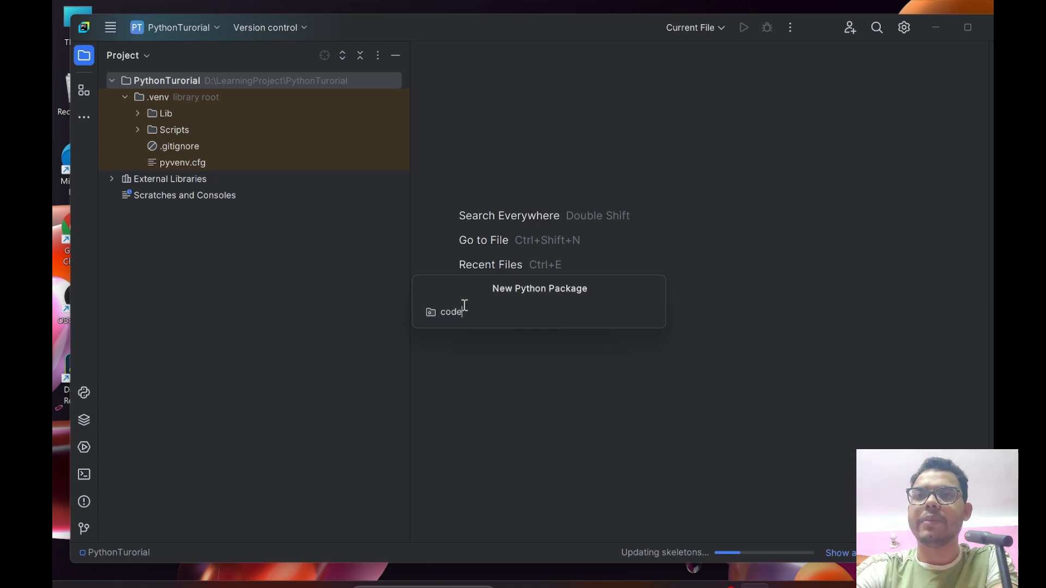
key(Return)
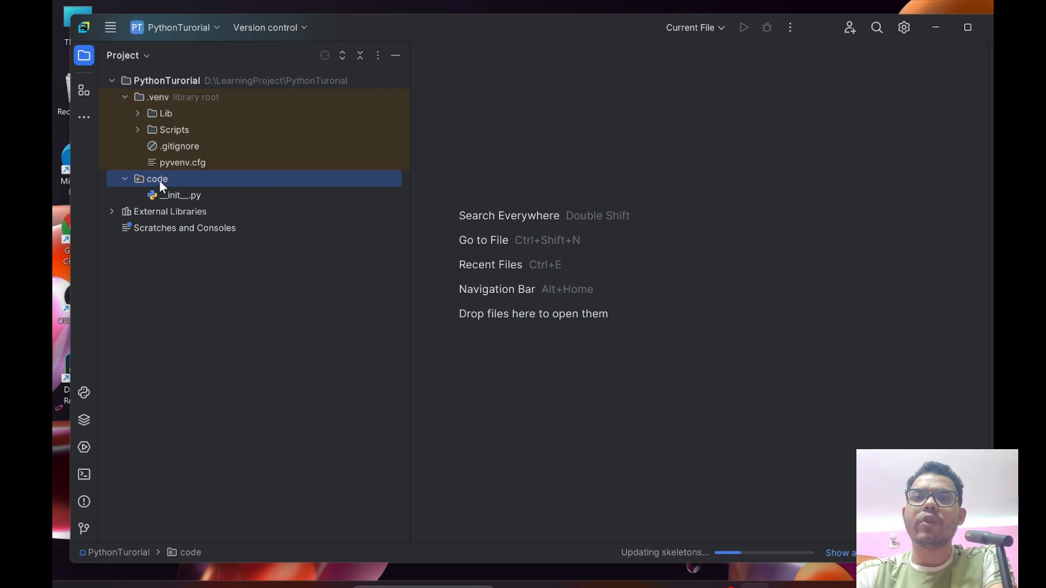
Step: Create a new Python file named main.py inside the code package
right_click(162, 186)
mouse_move(212, 186)
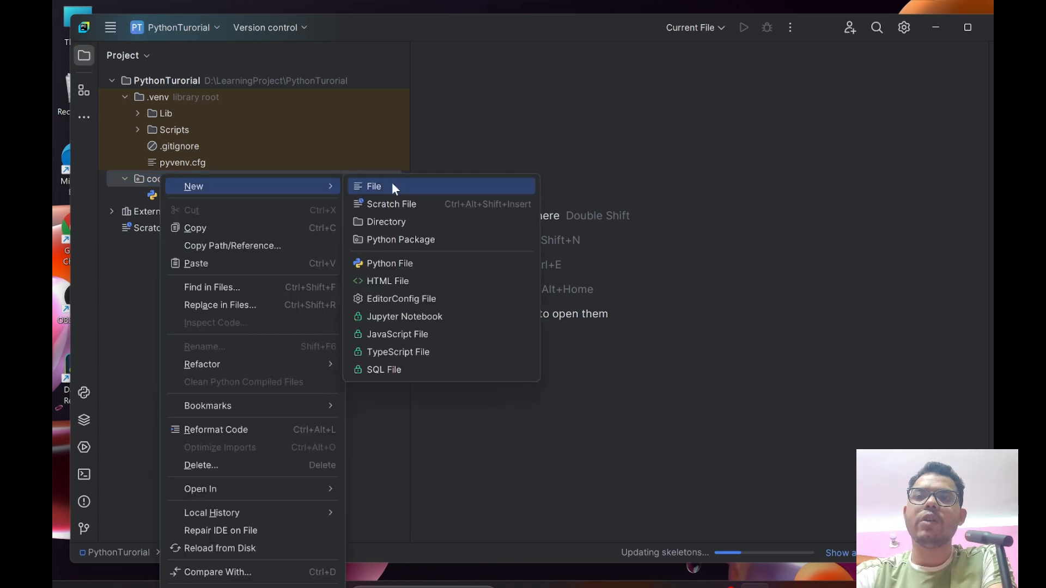
click(397, 262)
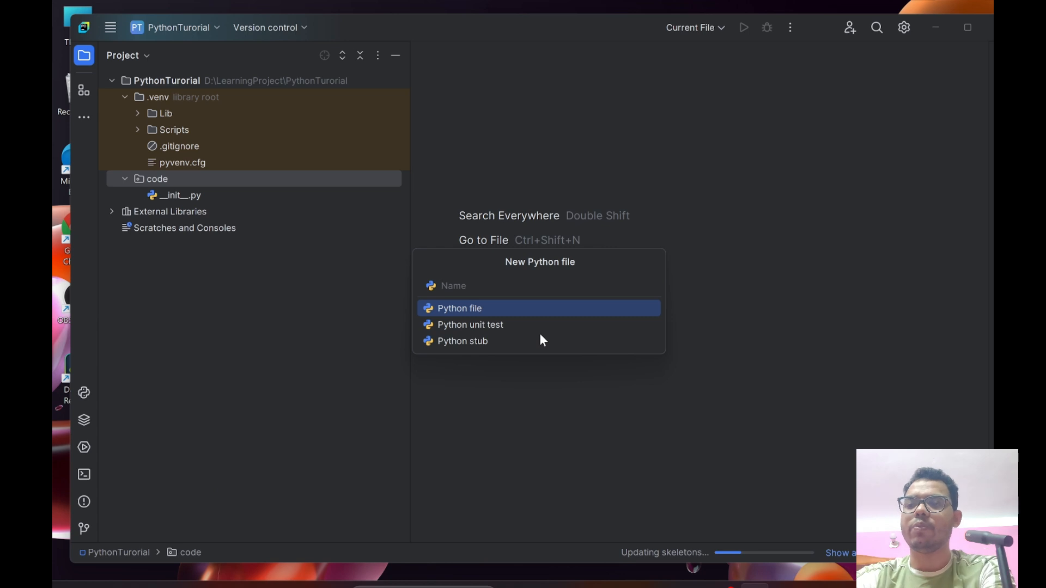
text(mai)
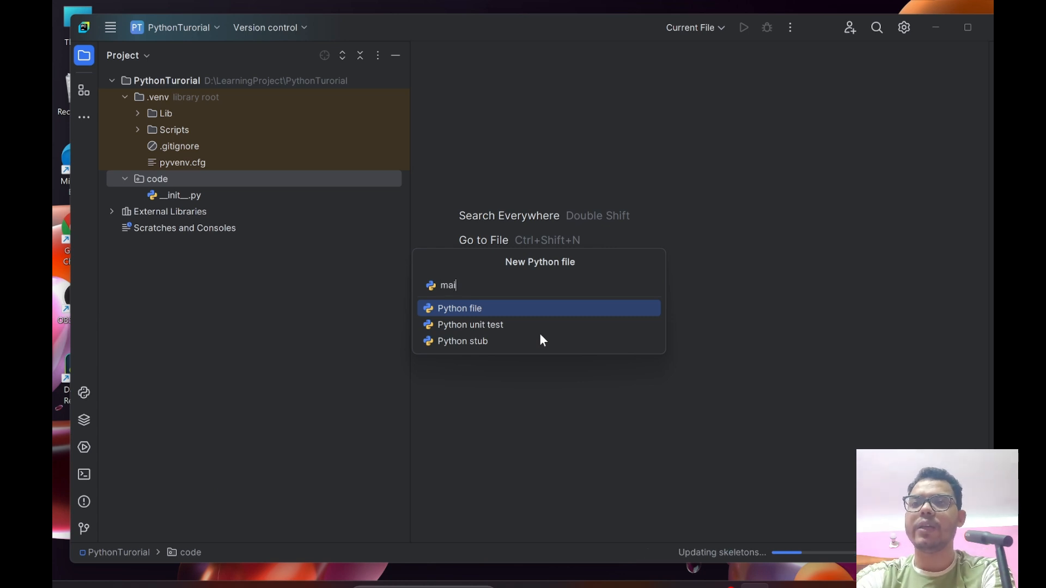
text(n.py)
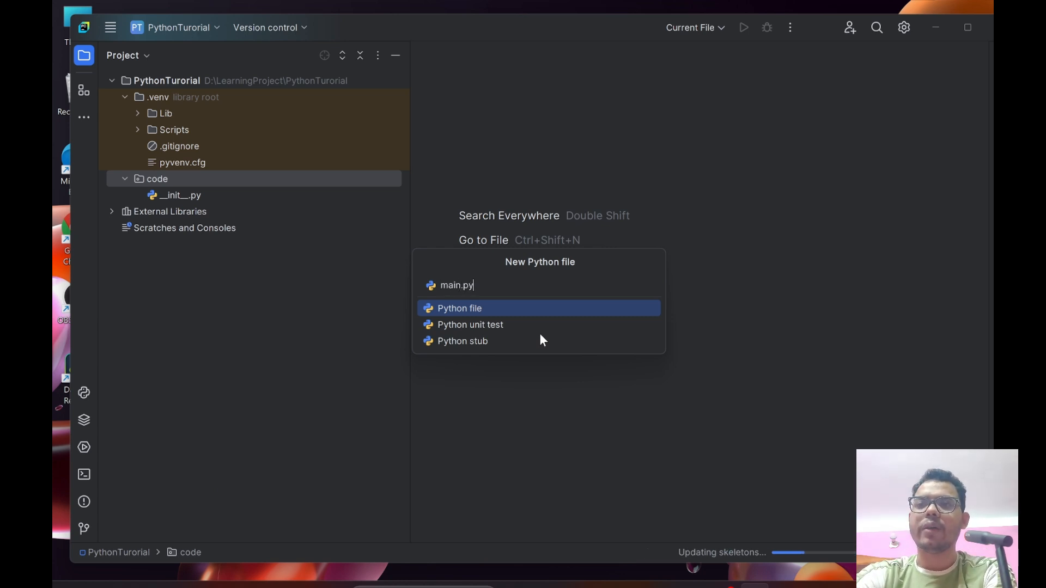
key(Return)
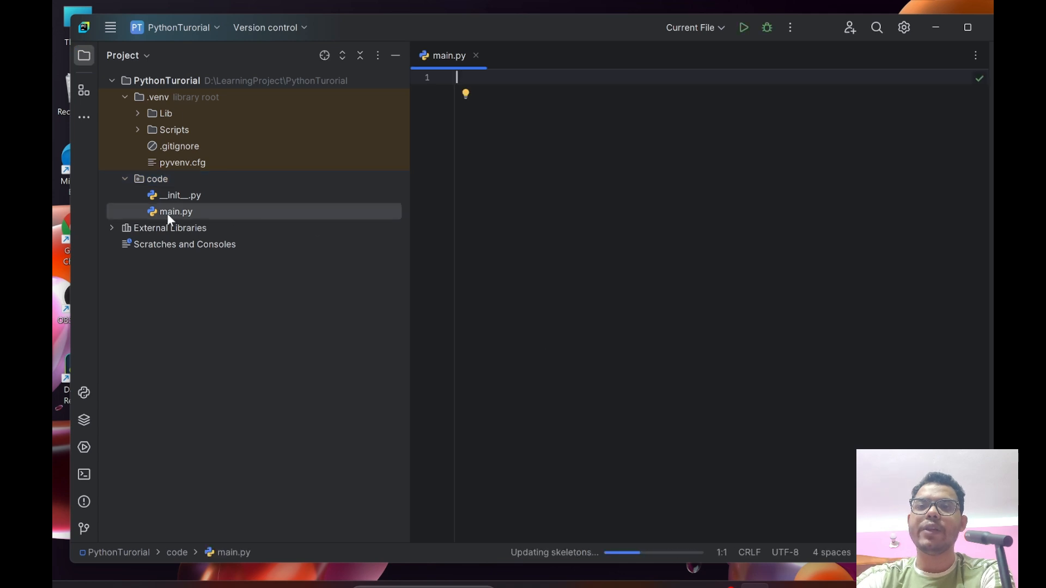
Step: Write the statement print("Hello World!") on the first line of main.py
click(525, 119)
text(print)
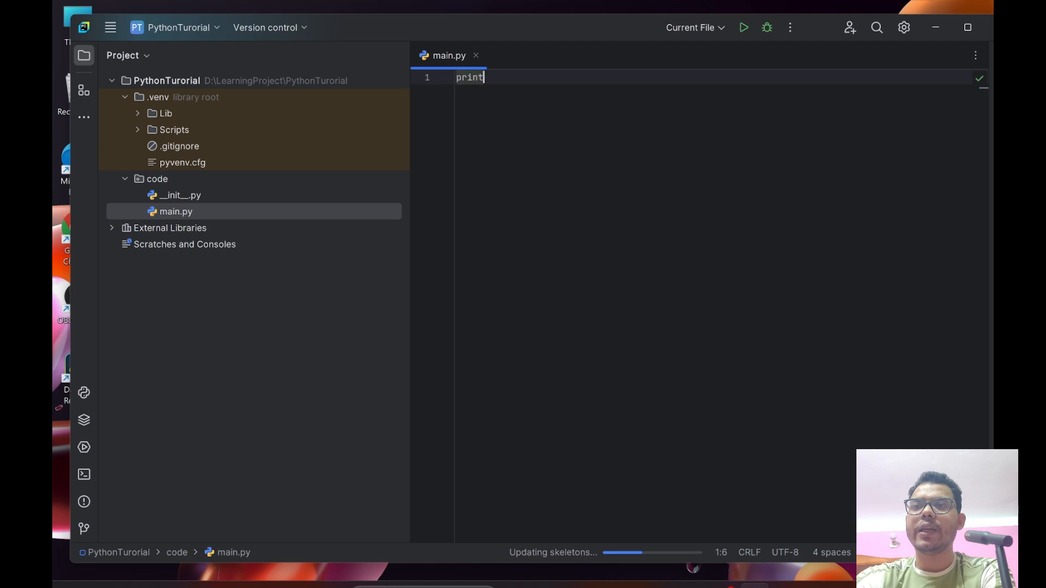
text(("He)
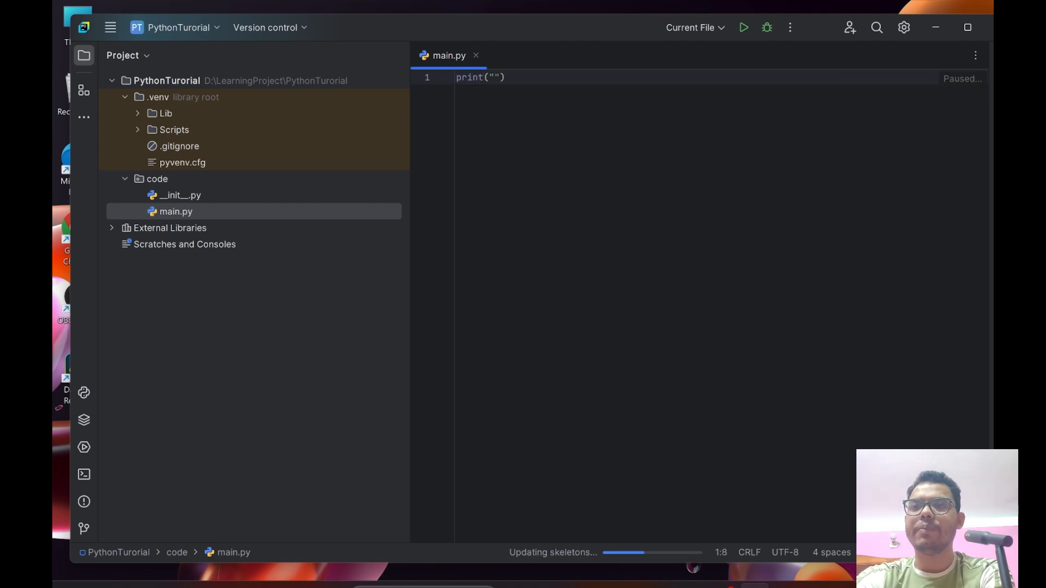
text(llo )
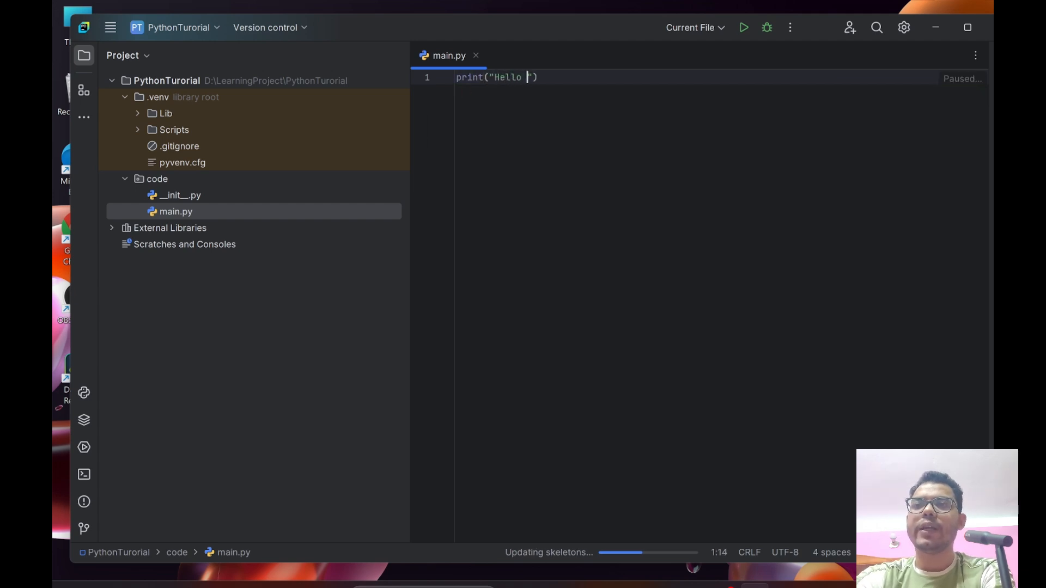
text(World)
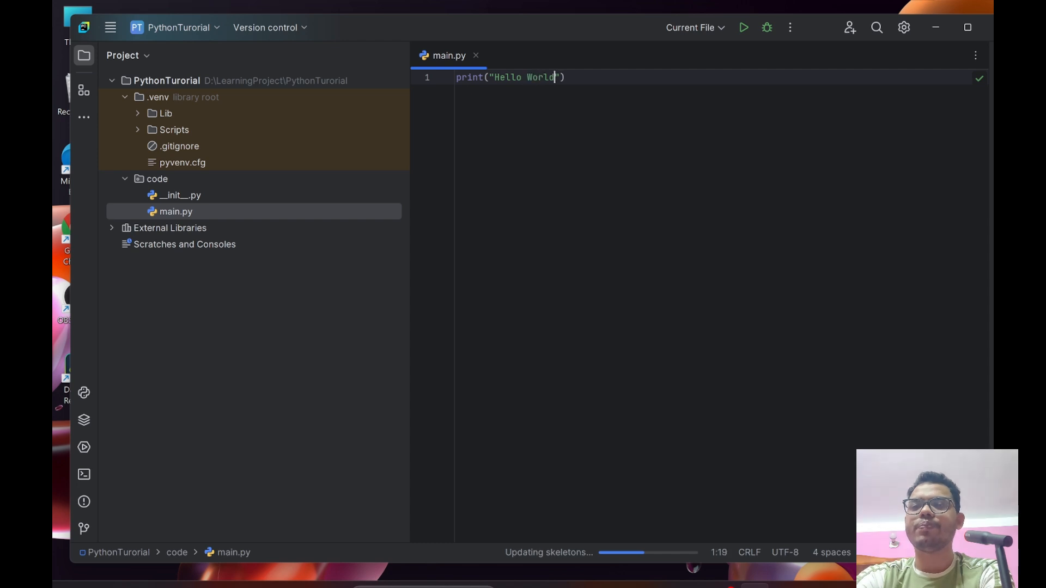
text(!)
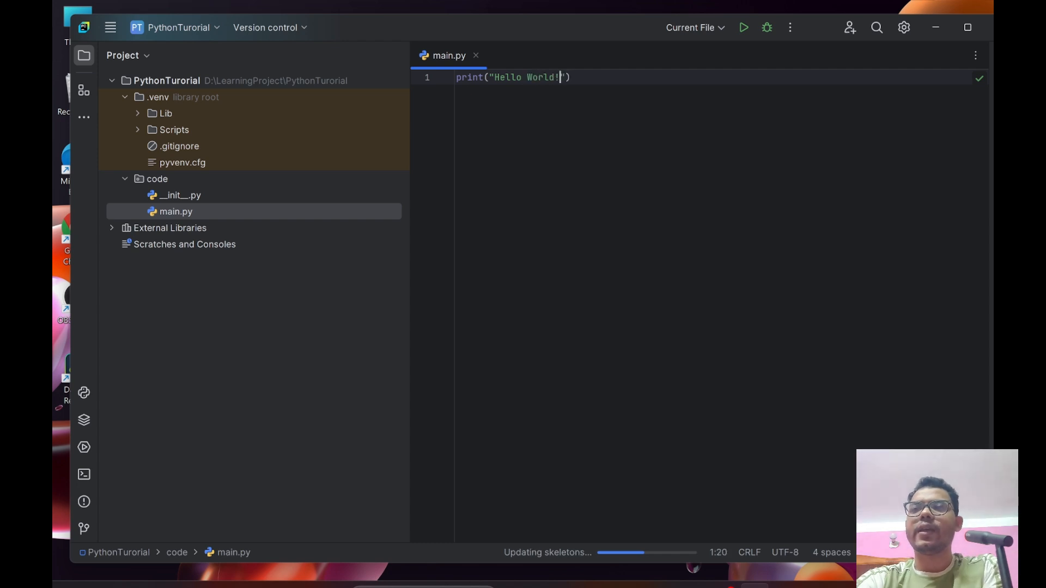
click(588, 77)
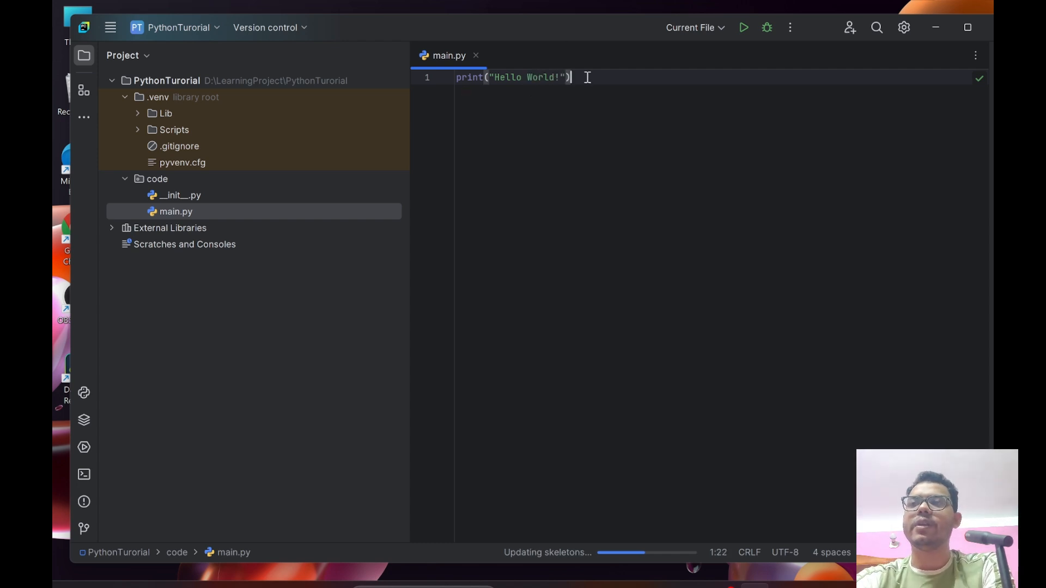
Step: Run main.py as the current file
right_click(578, 157)
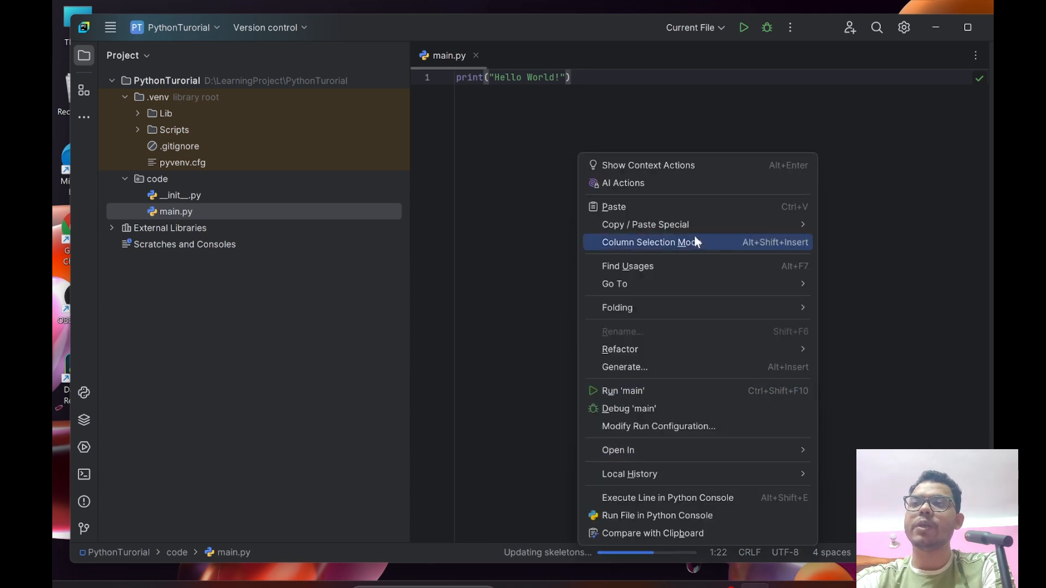
click(698, 116)
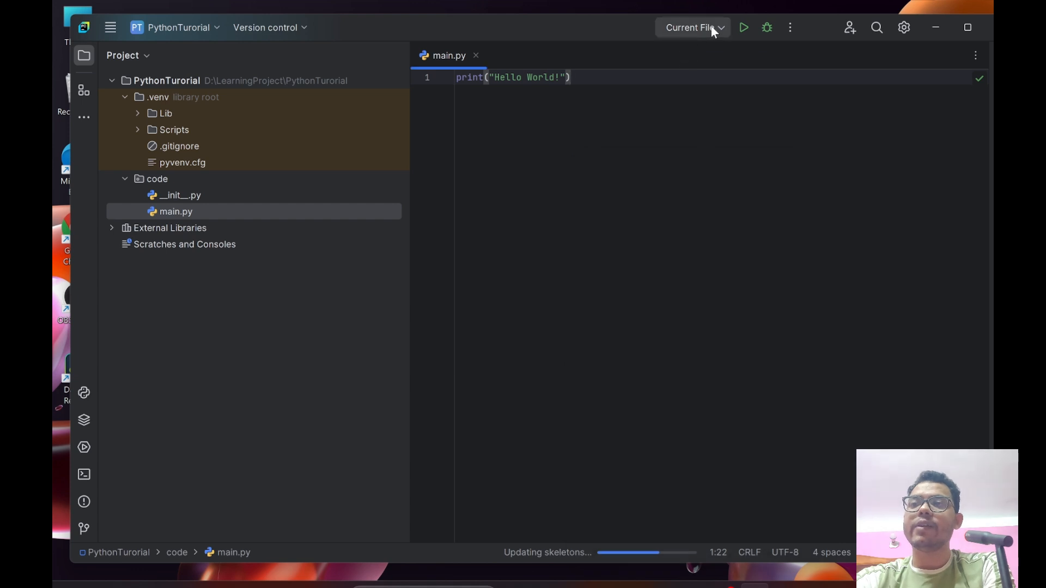
click(744, 26)
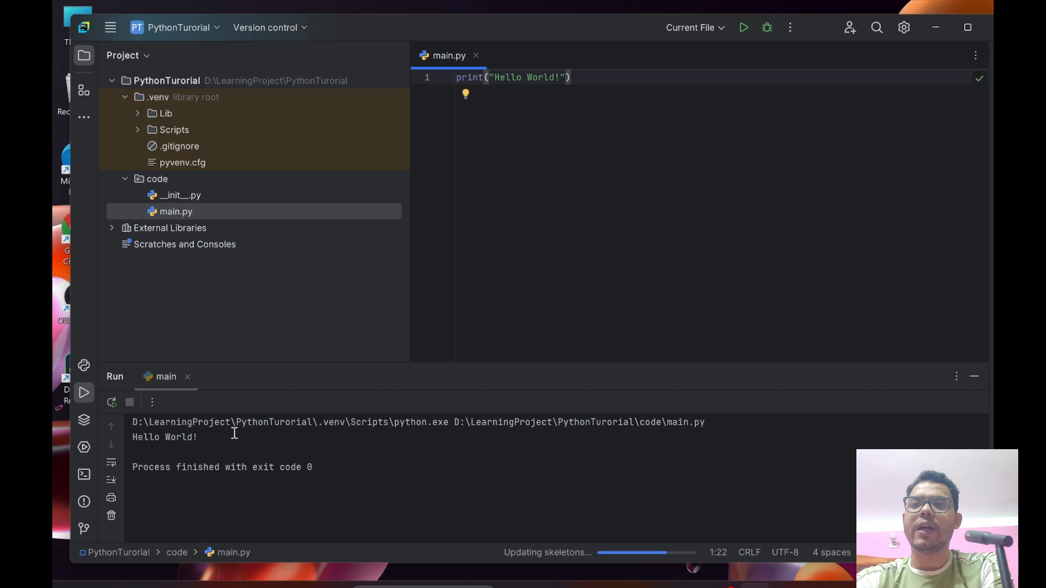
Step: Run main.py again as 'main' from within the editor and select the Hello World! line in the run output
click(533, 132)
right_click(533, 132)
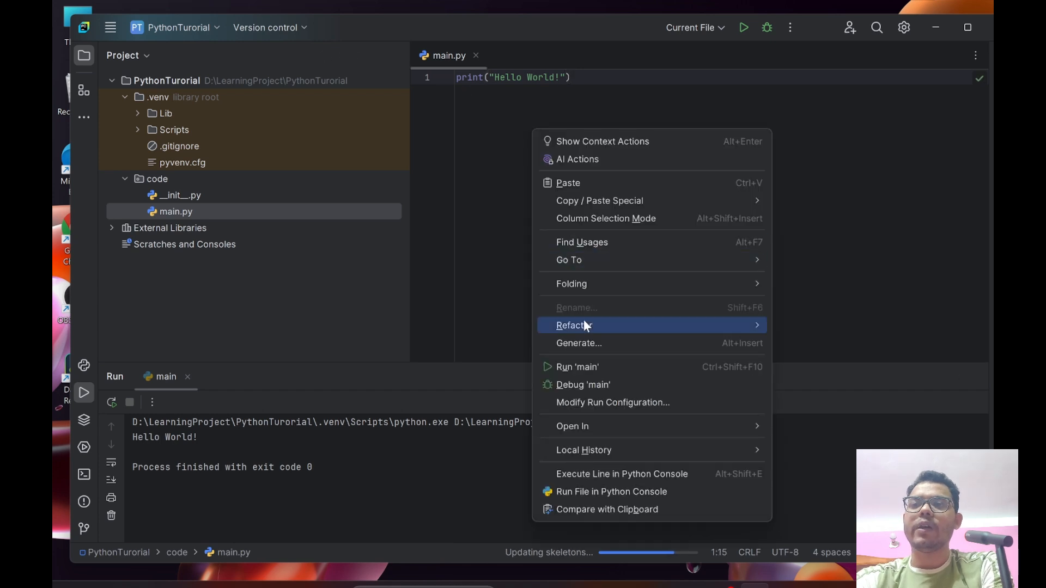
click(583, 367)
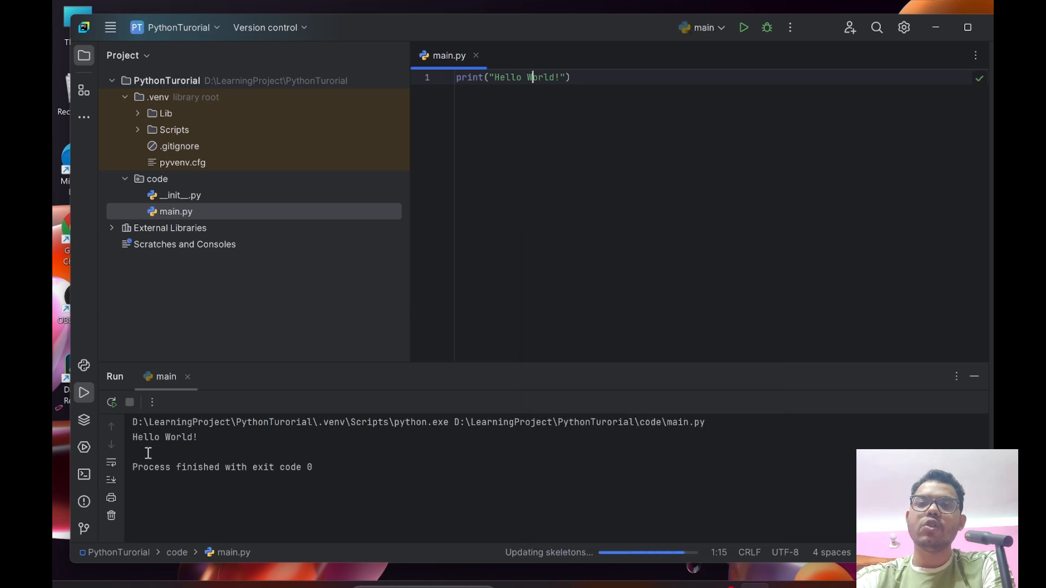
drag(202, 438, 131, 444)
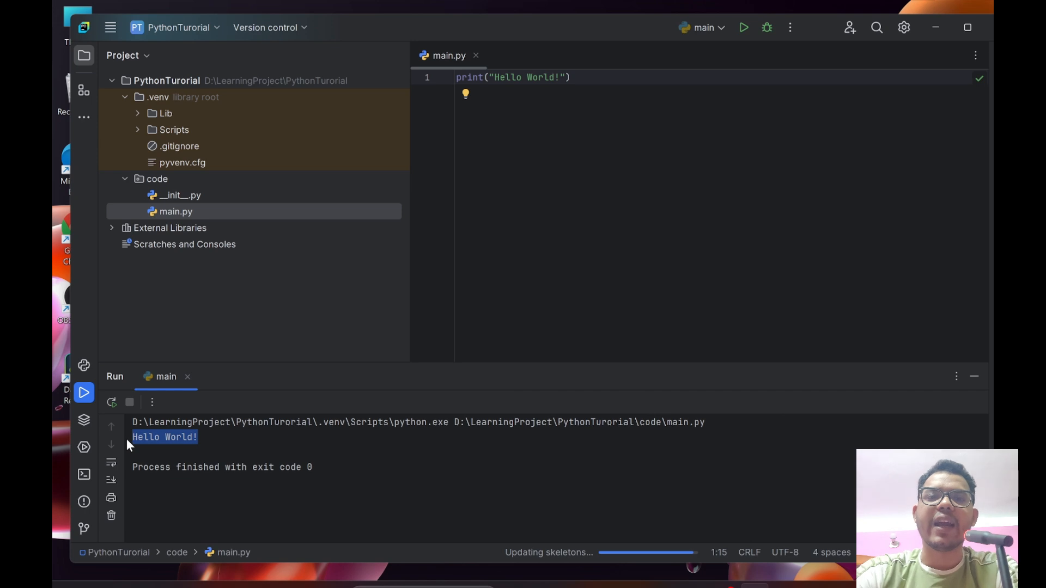